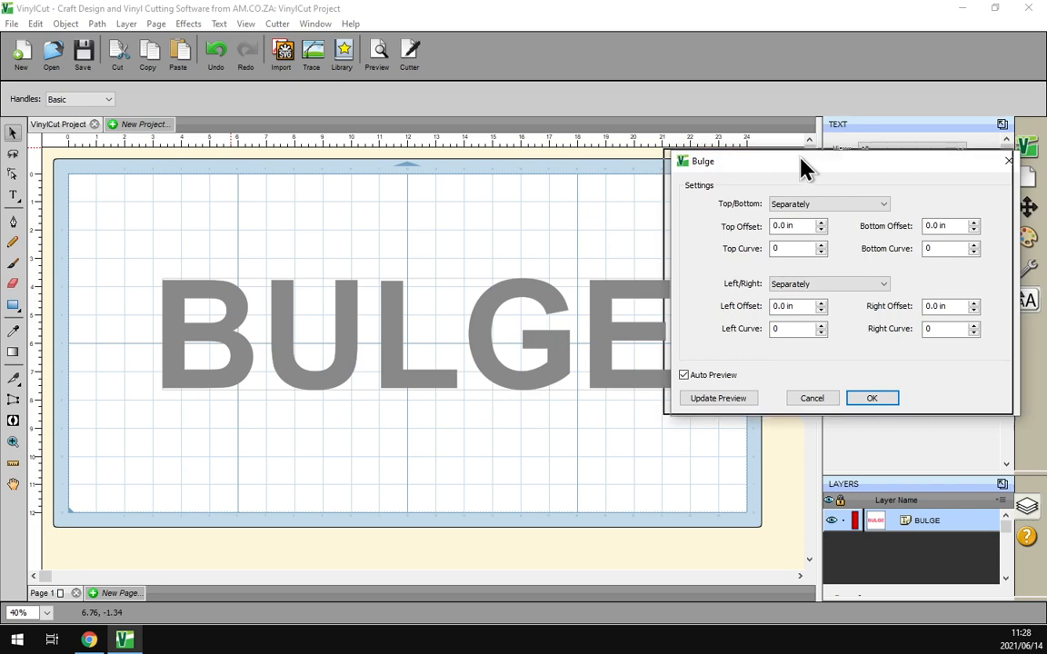
Step: Move the Bulge dialog clear of the BULGE text and keep its Top/Bottom mode on Separately
{"action": "left_click_drag", "start_coordinate": [802, 169], "coordinate": [766, 158]}
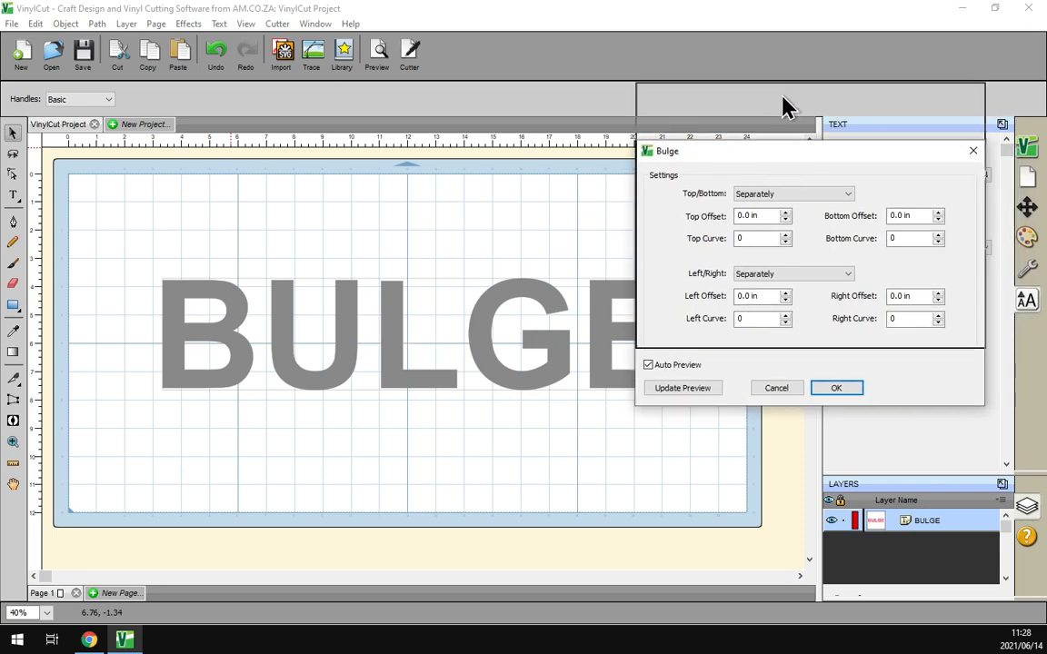
{"action": "left_click_drag", "start_coordinate": [786, 106], "coordinate": [788, 14]}
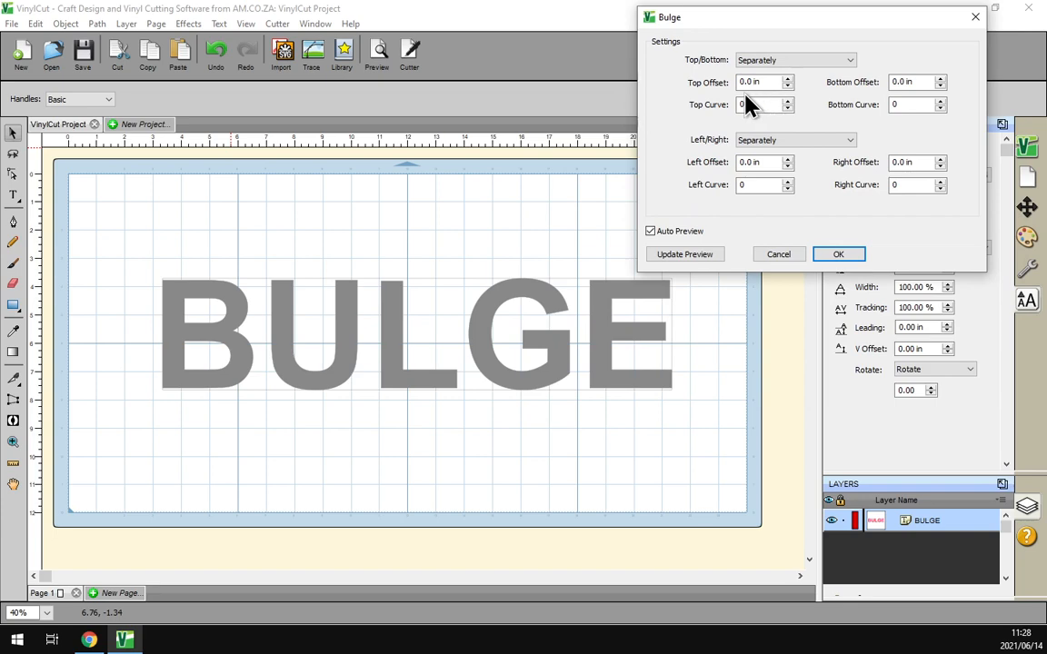
{"action": "left_click", "coordinate": [789, 71]}
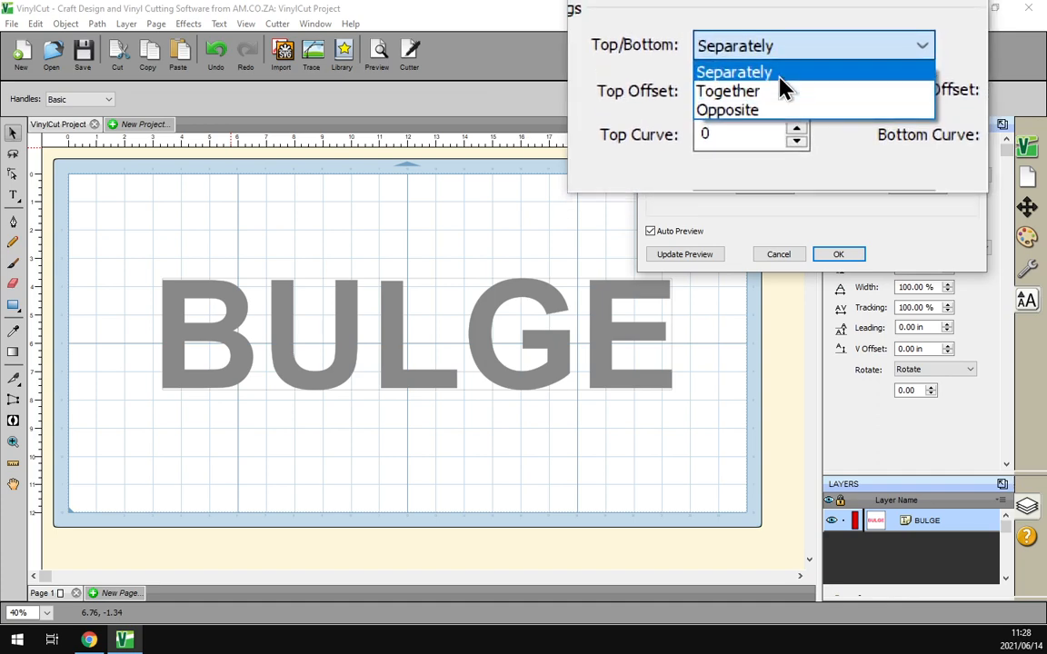
{"action": "left_click", "coordinate": [779, 78]}
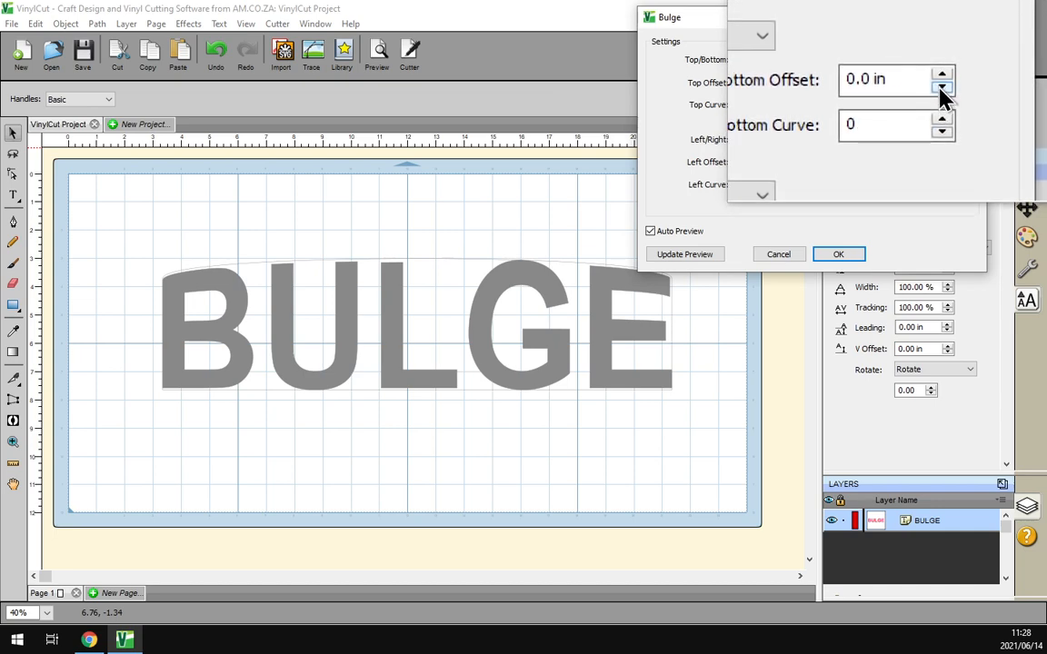
Step: Set the bottom offset of the bulge to -0.60 in
{"action": "left_click", "coordinate": [942, 88]}
{"action": "left_click", "coordinate": [942, 88]}
{"action": "left_click", "coordinate": [941, 88]}
{"action": "left_click", "coordinate": [941, 88]}
{"action": "left_click", "coordinate": [941, 88]}
{"action": "left_click", "coordinate": [941, 88]}
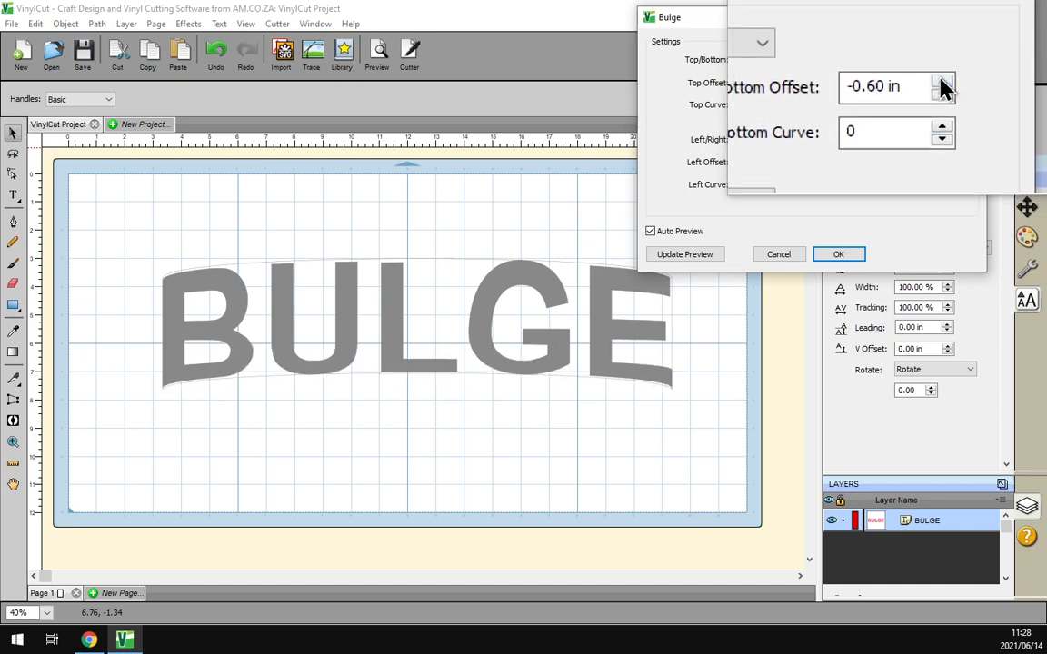
Step: Raise the bottom offset of the bulge to a positive value beyond 0.30 in
{"action": "left_click", "coordinate": [941, 80]}
{"action": "left_click", "coordinate": [941, 80]}
{"action": "left_click", "coordinate": [942, 80]}
{"action": "left_click", "coordinate": [941, 80]}
{"action": "left_click", "coordinate": [941, 80]}
{"action": "left_click", "coordinate": [941, 79]}
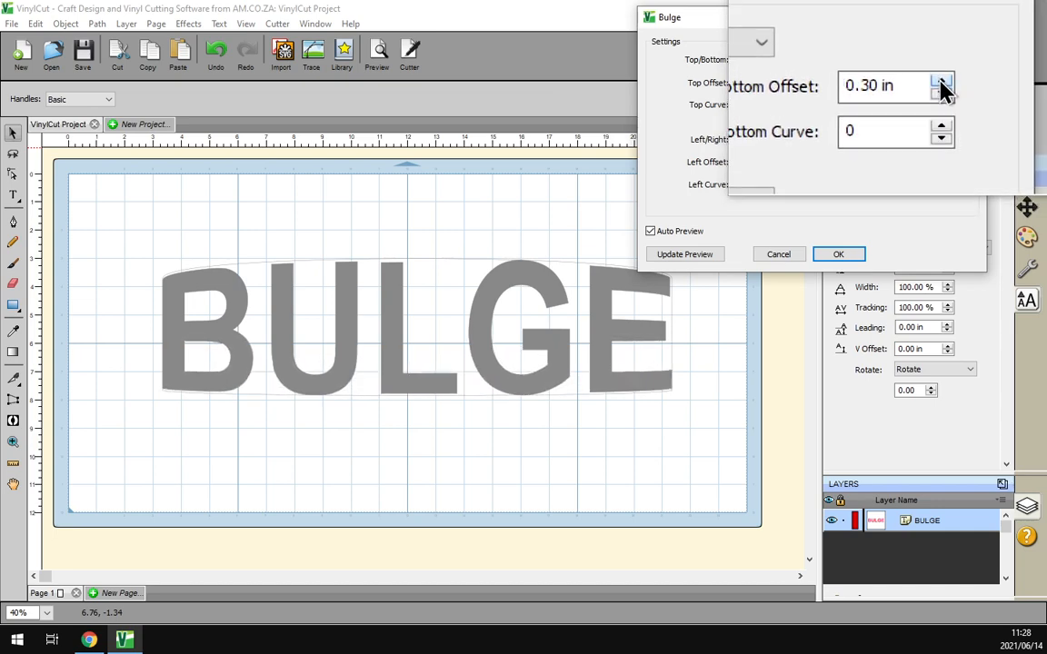
{"action": "left_click", "coordinate": [942, 82]}
{"action": "left_click", "coordinate": [942, 82]}
{"action": "left_click", "coordinate": [941, 82]}
{"action": "left_click", "coordinate": [942, 82]}
Step: Return the bottom offset of the bulge to 0 in
{"action": "left_click", "coordinate": [941, 91]}
{"action": "left_click", "coordinate": [941, 91]}
{"action": "left_click", "coordinate": [942, 91]}
{"action": "left_click", "coordinate": [942, 90]}
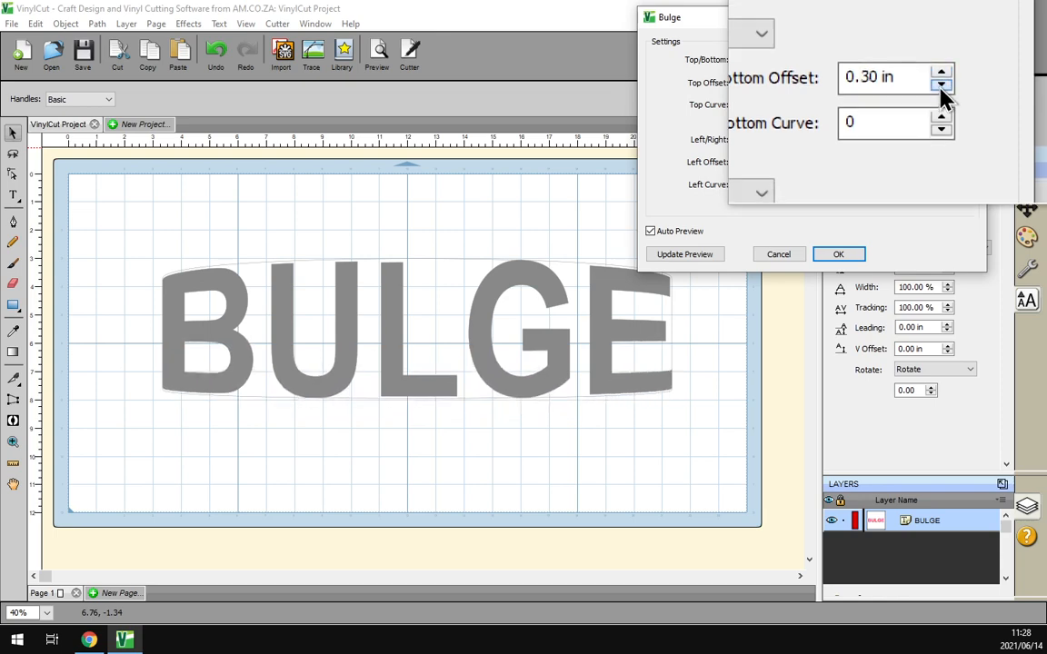
{"action": "left_click", "coordinate": [941, 91]}
{"action": "left_click", "coordinate": [942, 91]}
{"action": "left_click", "coordinate": [942, 91]}
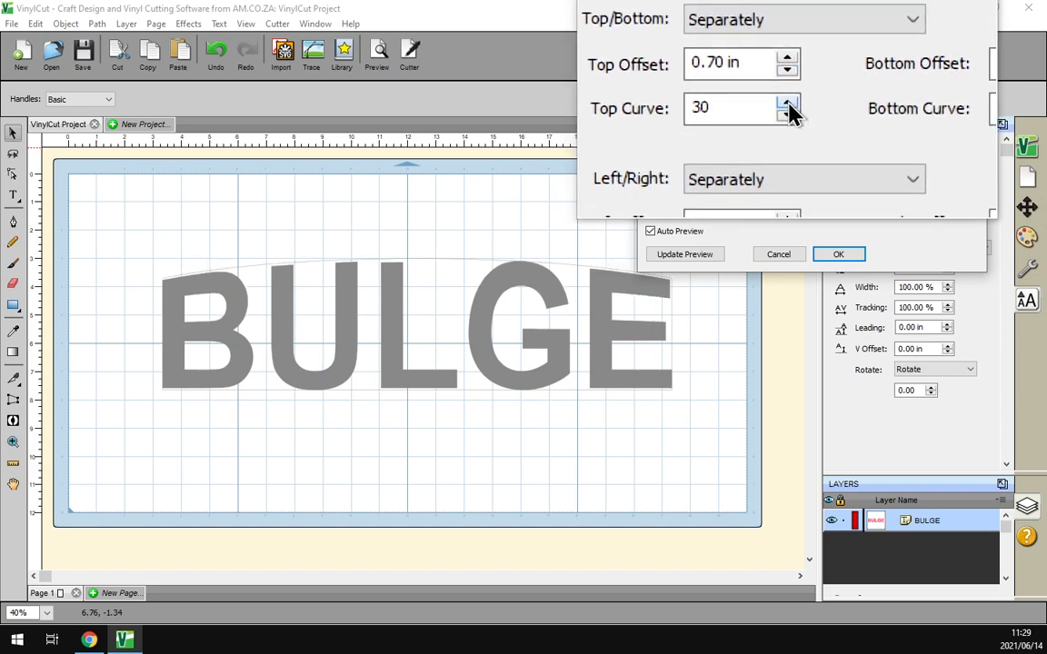
Step: Increase the top curve of the bulge to 100, and reset it to 0
{"action": "left_click", "coordinate": [786, 103]}
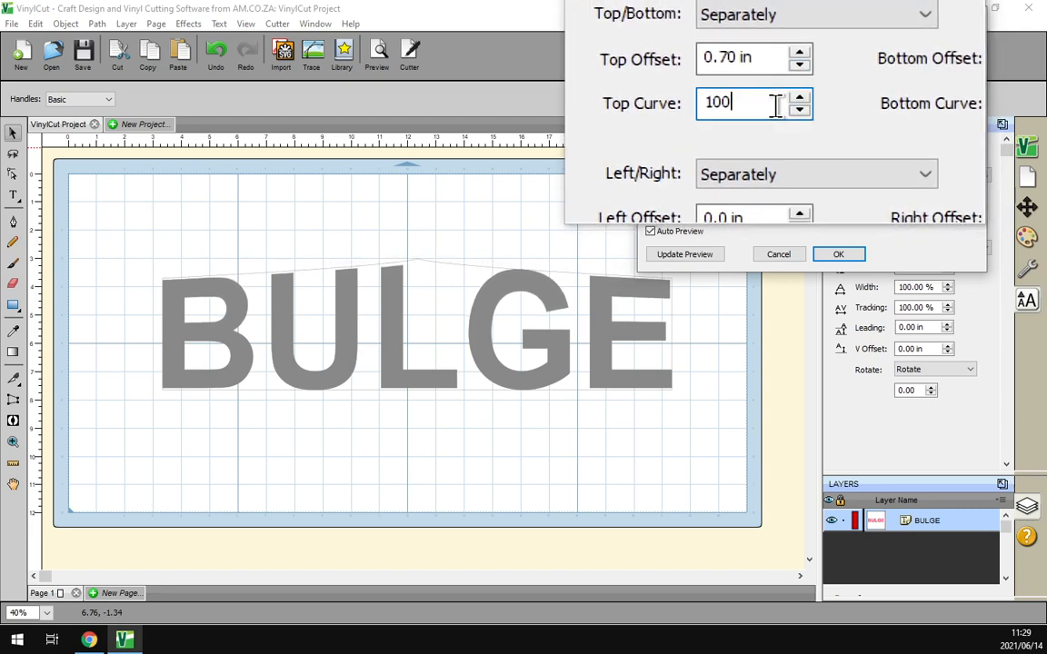
{"action": "double_click", "coordinate": [772, 105]}
{"action": "type", "text": "0"}
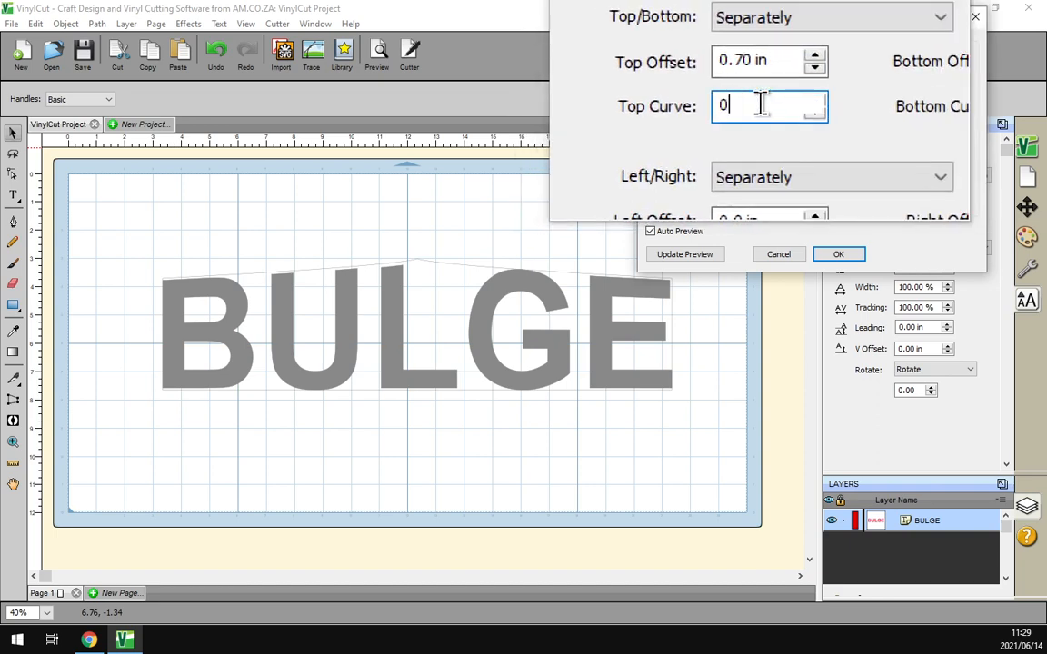
{"action": "key", "text": "Tab"}
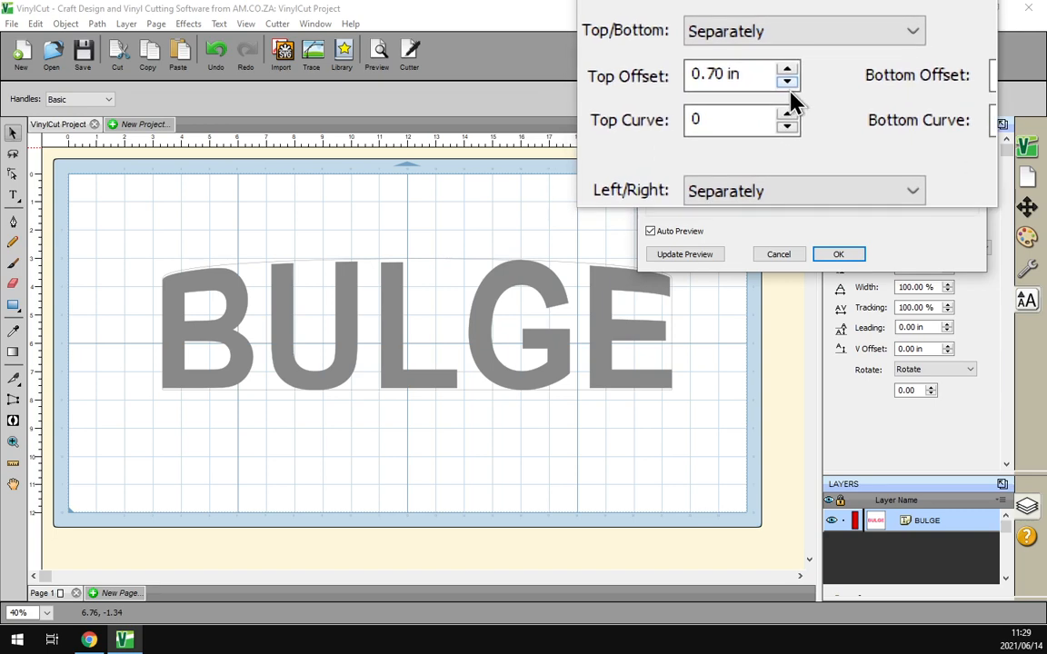
Step: Set the Top/Bottom mode to Together and the top offset to -0.60 in
{"action": "left_click", "coordinate": [791, 69]}
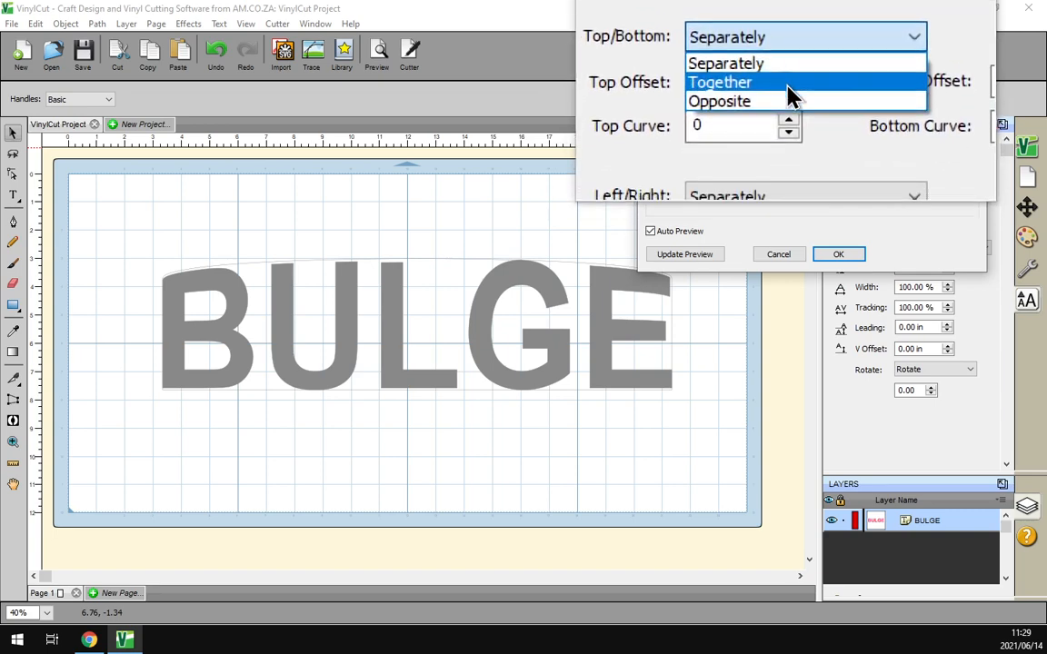
{"action": "left_click", "coordinate": [790, 104]}
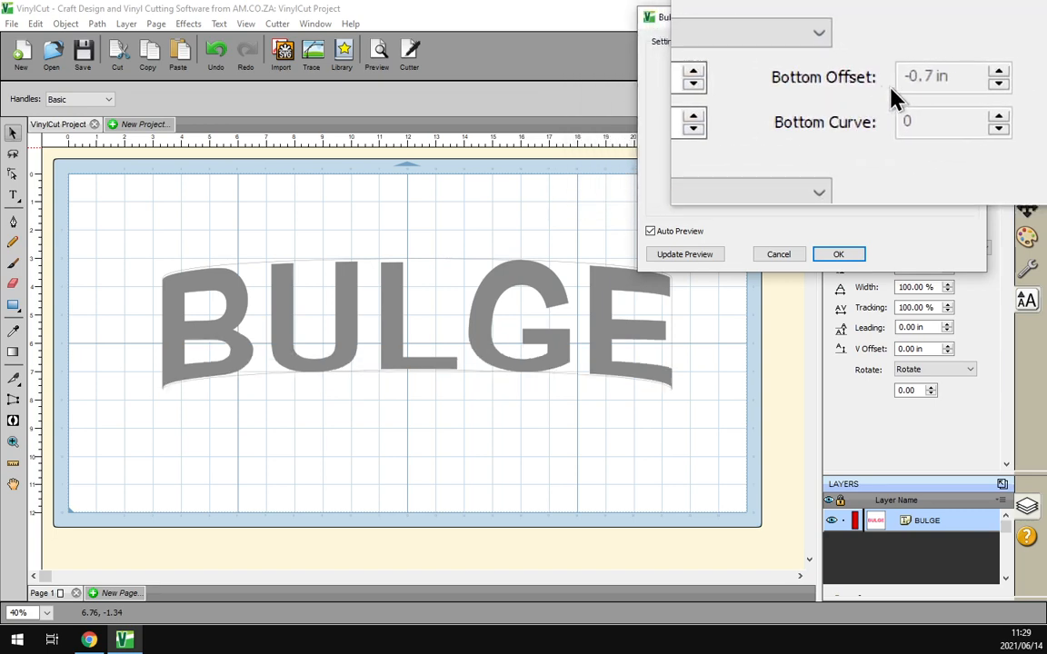
{"action": "left_click", "coordinate": [788, 88]}
{"action": "left_click", "coordinate": [788, 87]}
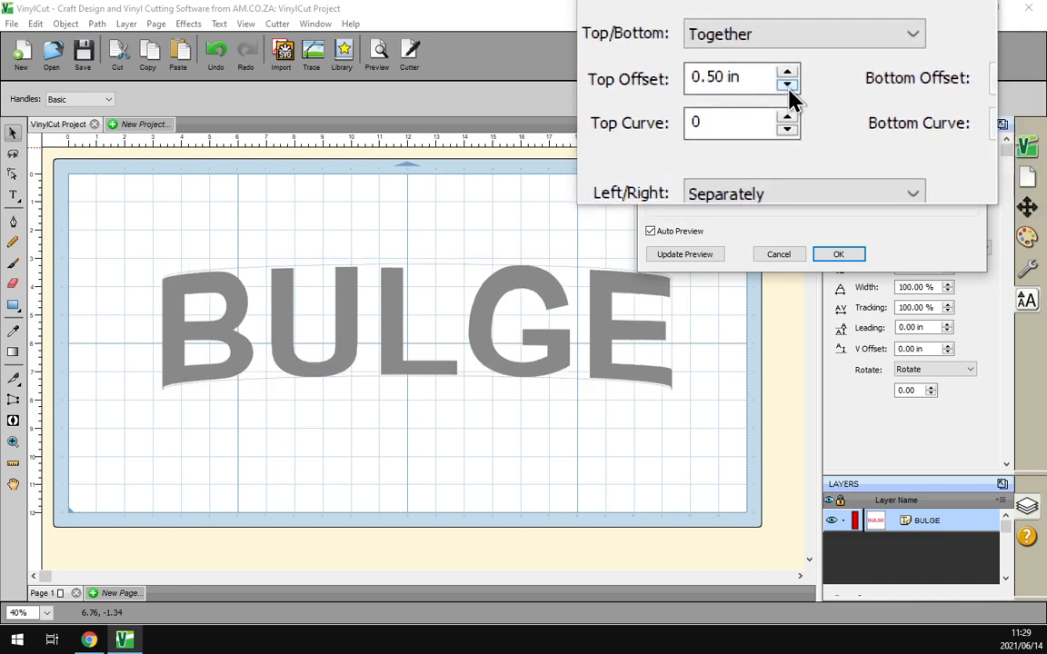
{"action": "left_click", "coordinate": [789, 87]}
{"action": "left_click", "coordinate": [789, 87]}
{"action": "left_click", "coordinate": [788, 87]}
{"action": "left_click", "coordinate": [788, 87]}
{"action": "left_click", "coordinate": [789, 87]}
{"action": "left_click", "coordinate": [787, 86]}
{"action": "left_click", "coordinate": [787, 85]}
{"action": "left_click", "coordinate": [787, 86]}
{"action": "left_click", "coordinate": [787, 85]}
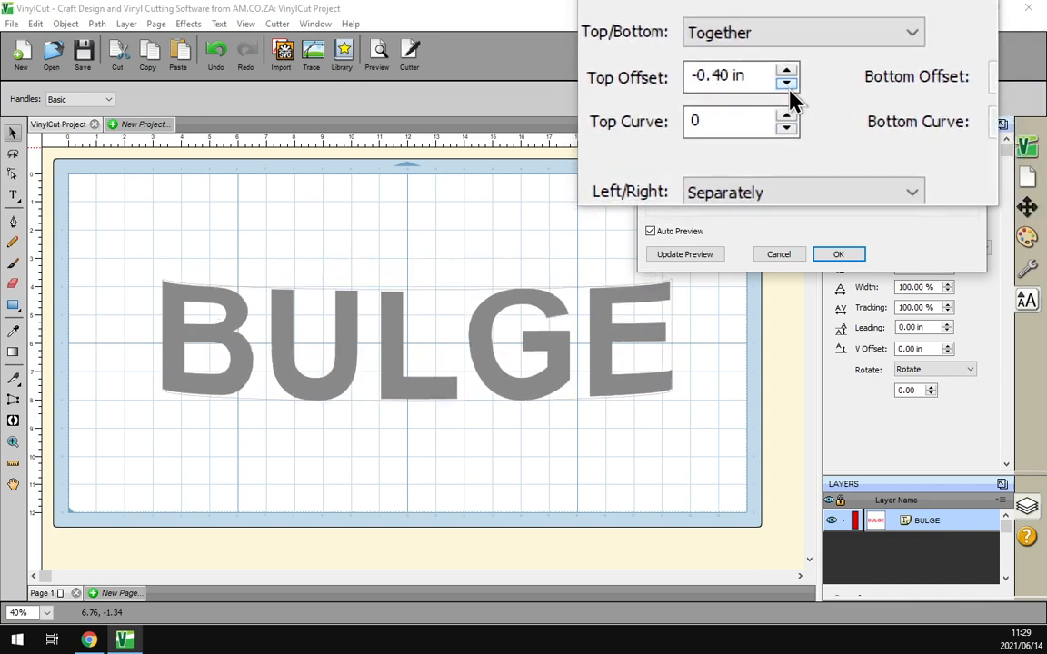
{"action": "left_click", "coordinate": [787, 85]}
{"action": "left_click", "coordinate": [787, 87]}
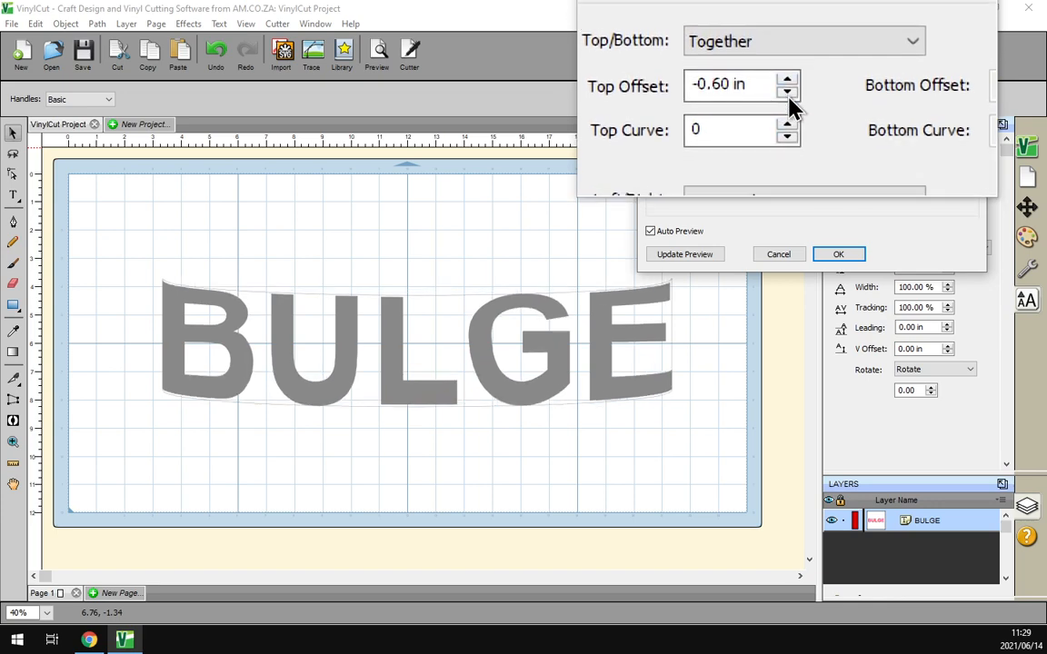
Step: Set the top curve to 50 with the top and bottom edges linked together
{"action": "left_click", "coordinate": [787, 102]}
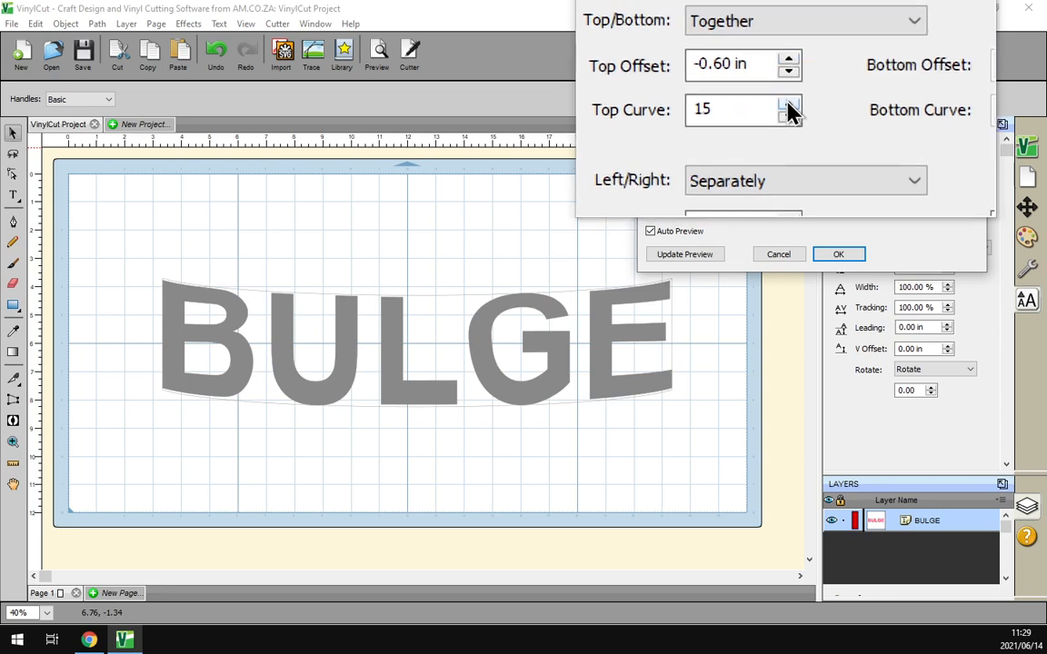
{"action": "left_click", "coordinate": [788, 102]}
{"action": "left_click", "coordinate": [788, 102]}
{"action": "left_click", "coordinate": [787, 103]}
{"action": "left_click", "coordinate": [788, 102]}
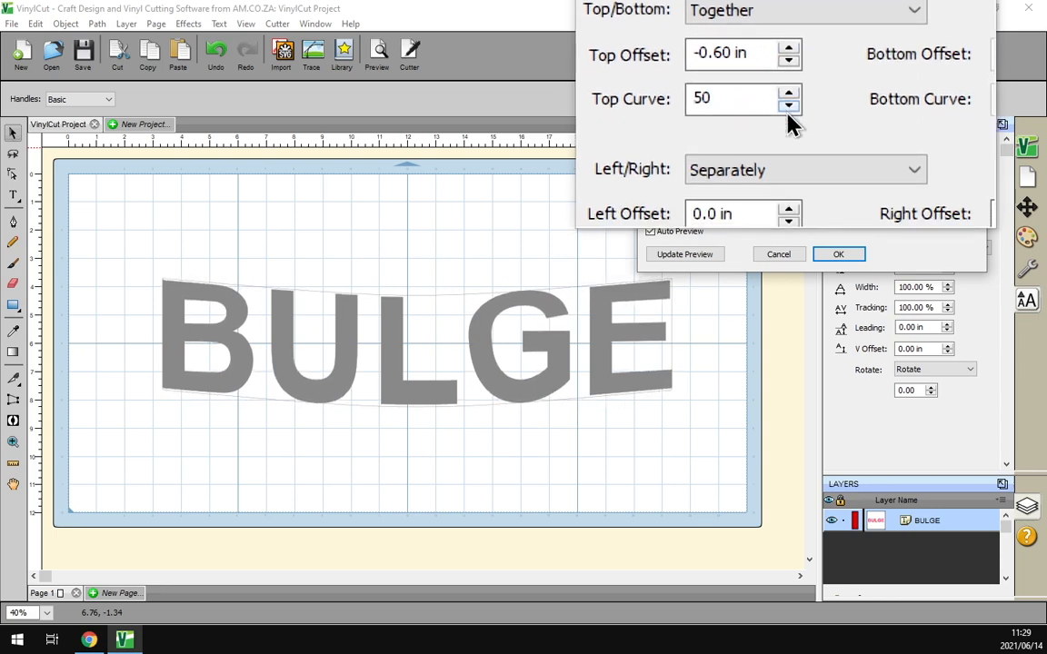
Step: Reset the top curve of the linked top and bottom edges to 0
{"action": "left_click", "coordinate": [788, 116]}
{"action": "left_click", "coordinate": [787, 115]}
{"action": "left_click", "coordinate": [788, 116]}
{"action": "left_click", "coordinate": [788, 115]}
{"action": "left_click", "coordinate": [788, 115]}
{"action": "left_click", "coordinate": [788, 116]}
{"action": "left_click", "coordinate": [788, 116]}
{"action": "left_click", "coordinate": [788, 115]}
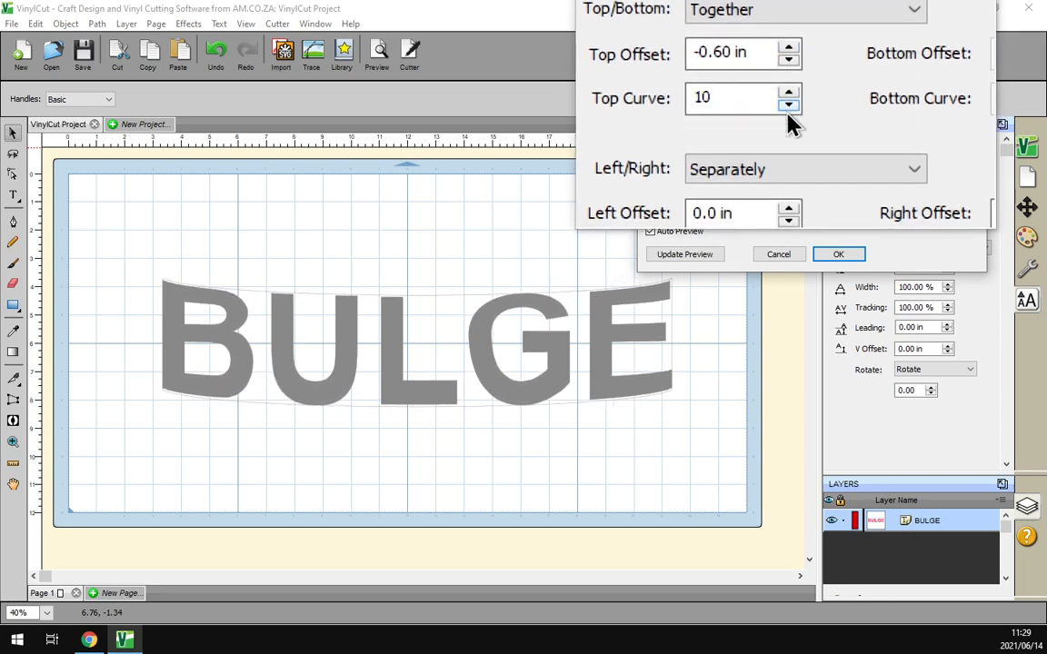
{"action": "left_click", "coordinate": [788, 115]}
{"action": "left_click", "coordinate": [788, 115]}
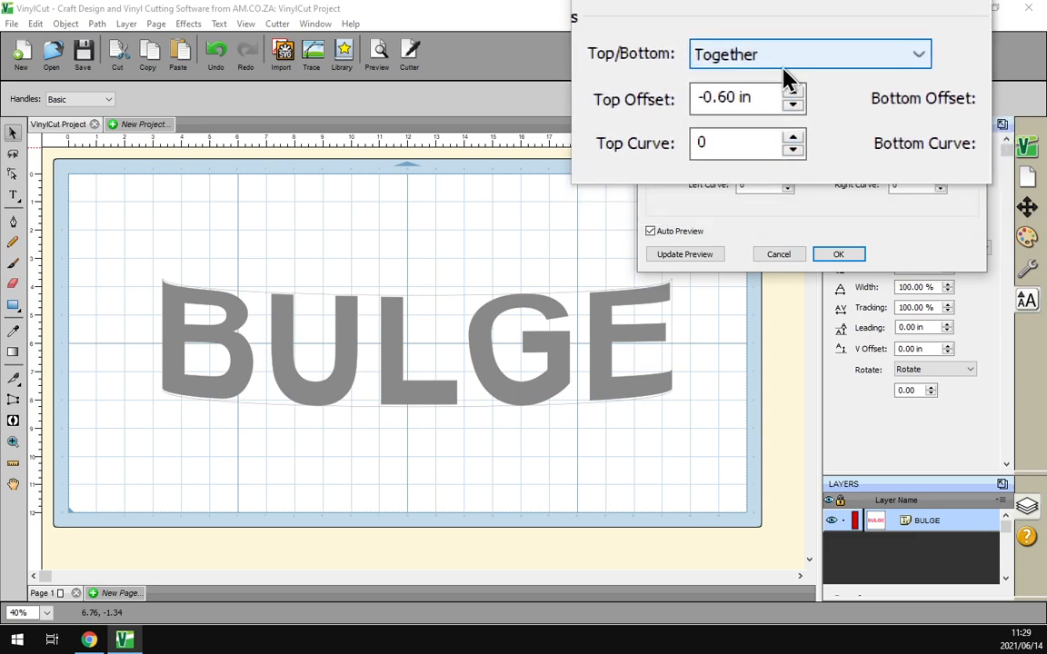
Step: Reset the top offset to 0.00 in while the top and bottom edges are linked together
{"action": "left_click", "coordinate": [788, 81]}
{"action": "left_click", "coordinate": [788, 82]}
{"action": "left_click", "coordinate": [788, 82]}
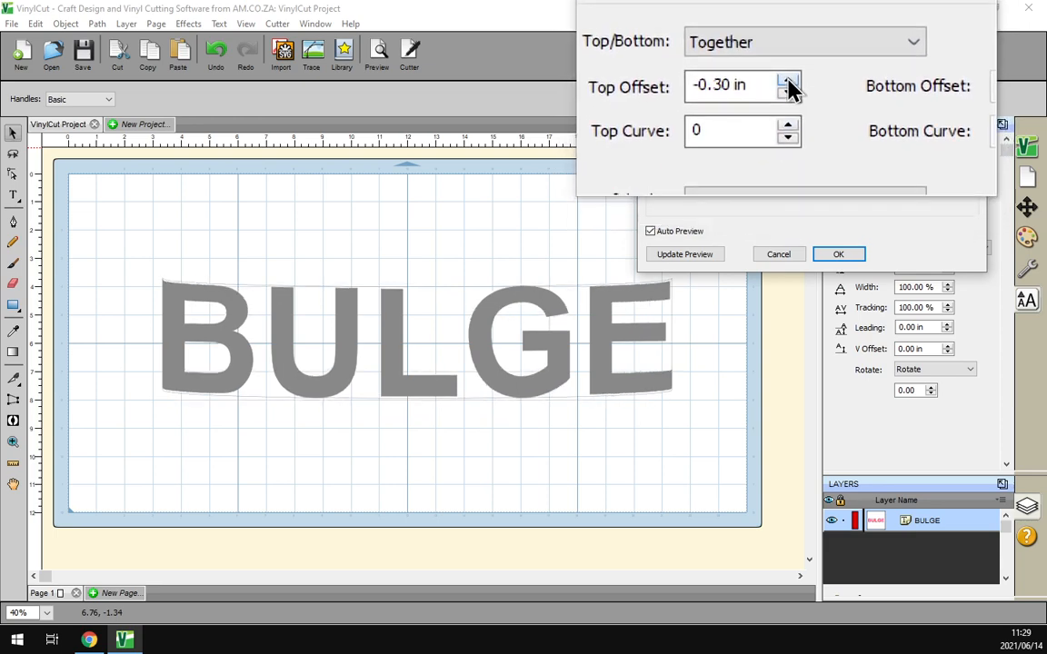
{"action": "left_click", "coordinate": [788, 82]}
{"action": "left_click", "coordinate": [788, 82]}
{"action": "left_click", "coordinate": [788, 82]}
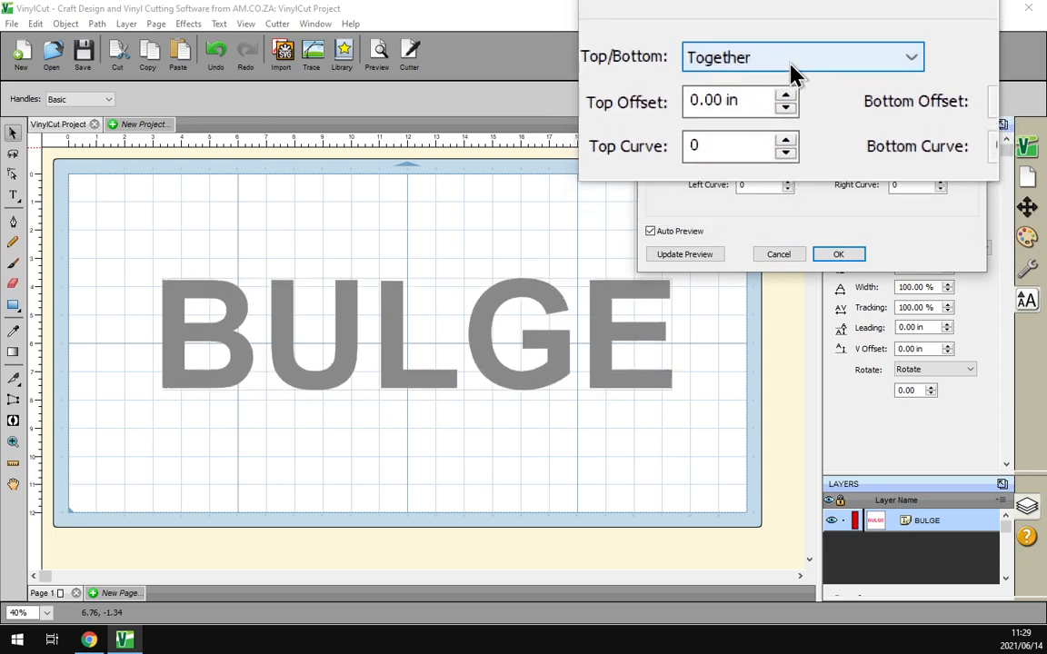
Step: Set the Top/Bottom mode to Opposite and the top offset to 0.50 in
{"action": "left_click", "coordinate": [790, 65]}
{"action": "left_click", "coordinate": [773, 98]}
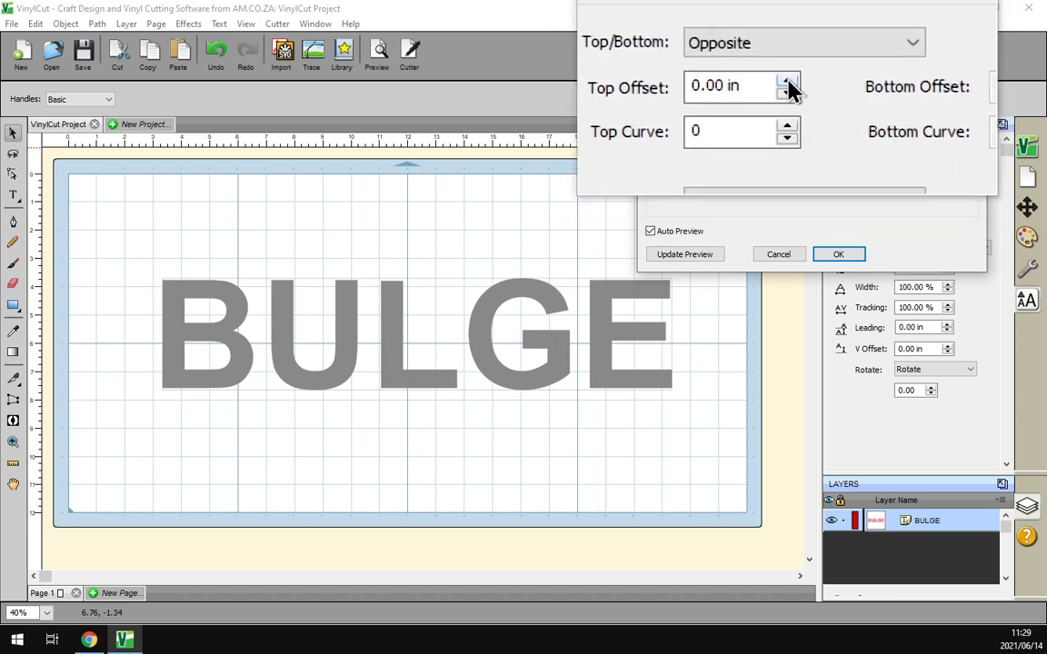
{"action": "left_click", "coordinate": [787, 81]}
{"action": "left_click", "coordinate": [786, 81]}
{"action": "left_click", "coordinate": [787, 81]}
{"action": "left_click", "coordinate": [787, 81]}
{"action": "left_click", "coordinate": [787, 81]}
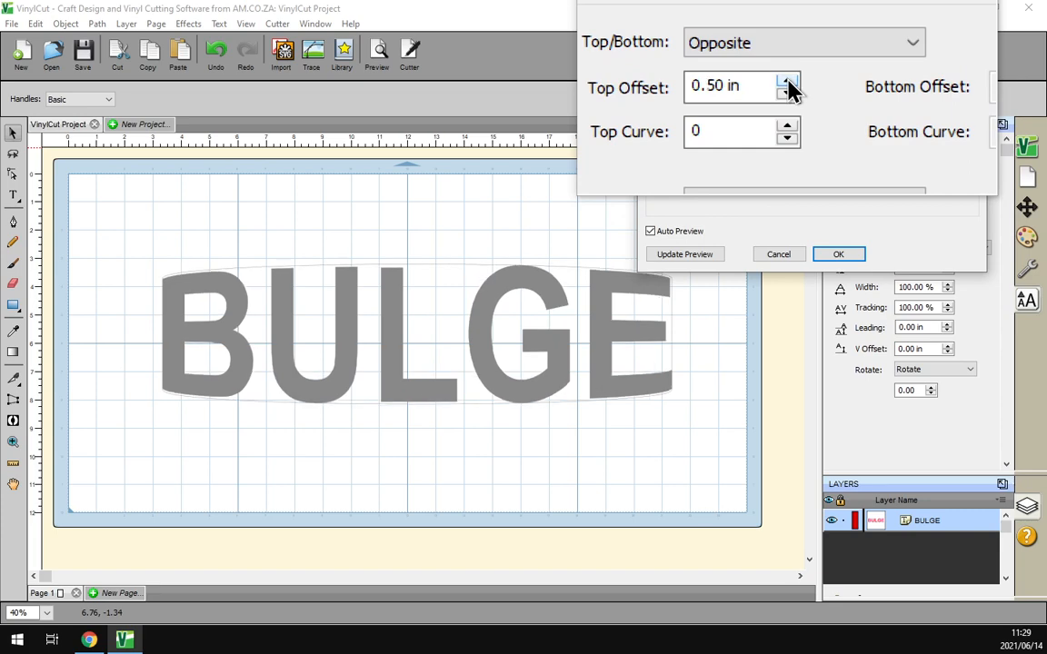
Step: Lower the top offset to a negative value beyond -0.50 in, keeping the Opposite mode
{"action": "left_click", "coordinate": [787, 80]}
{"action": "left_click", "coordinate": [787, 92]}
{"action": "left_click", "coordinate": [787, 92]}
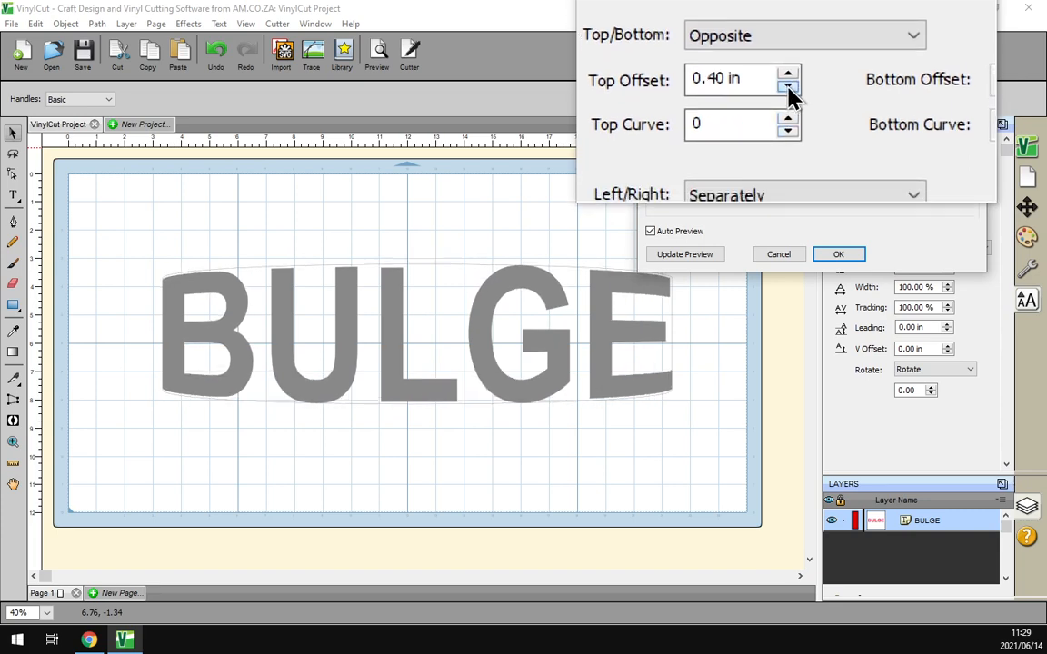
{"action": "left_click", "coordinate": [787, 92]}
{"action": "left_click", "coordinate": [786, 92]}
{"action": "left_click", "coordinate": [787, 89]}
{"action": "left_click", "coordinate": [787, 90]}
{"action": "double_click", "coordinate": [787, 90]}
{"action": "left_click", "coordinate": [787, 90]}
{"action": "left_click", "coordinate": [787, 90]}
{"action": "left_click", "coordinate": [787, 90]}
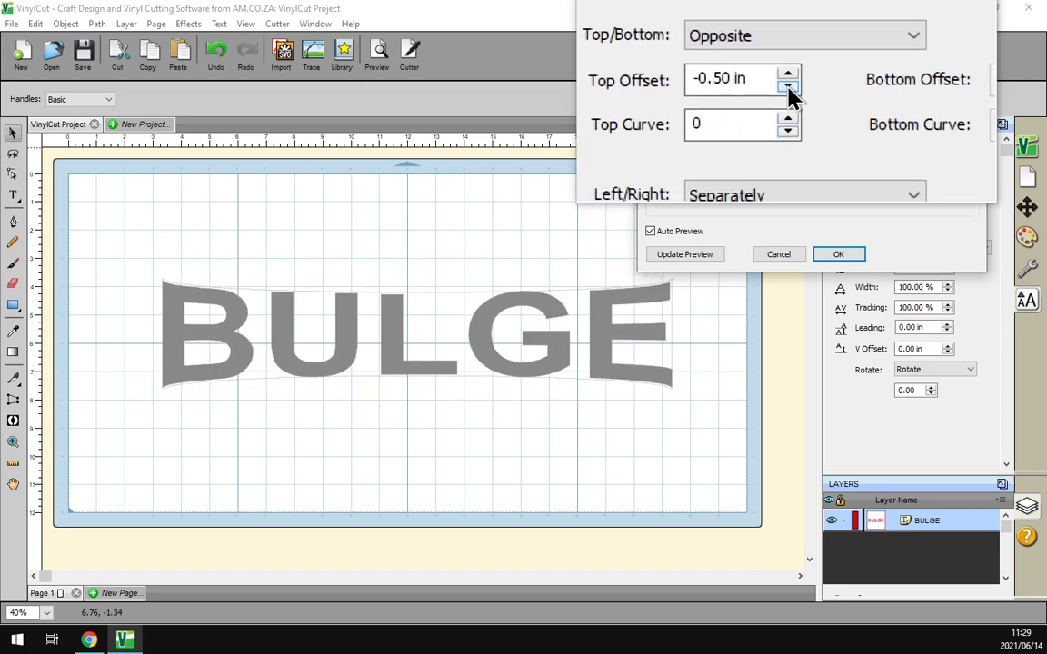
{"action": "left_click", "coordinate": [787, 89]}
{"action": "left_click", "coordinate": [787, 90]}
Step: Reset the top offset to 0.00 in, leaving the Top/Bottom mode on Opposite
{"action": "left_click", "coordinate": [787, 85]}
{"action": "left_click", "coordinate": [787, 86]}
{"action": "left_click", "coordinate": [786, 85]}
{"action": "left_click", "coordinate": [787, 86]}
{"action": "left_click", "coordinate": [787, 86]}
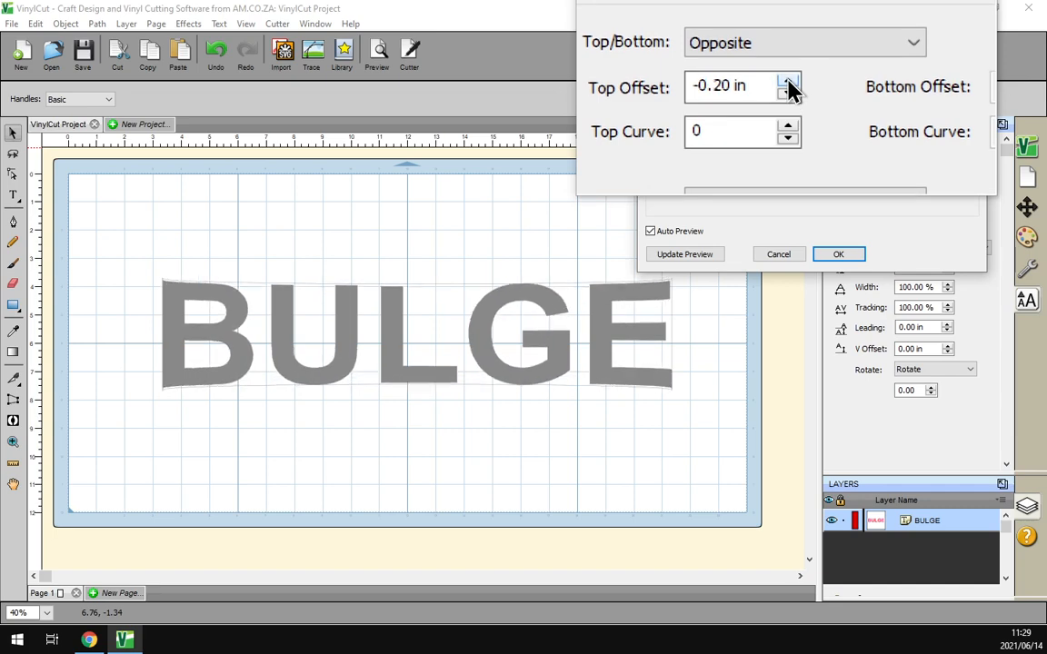
{"action": "left_click", "coordinate": [787, 85]}
{"action": "left_click", "coordinate": [786, 85]}
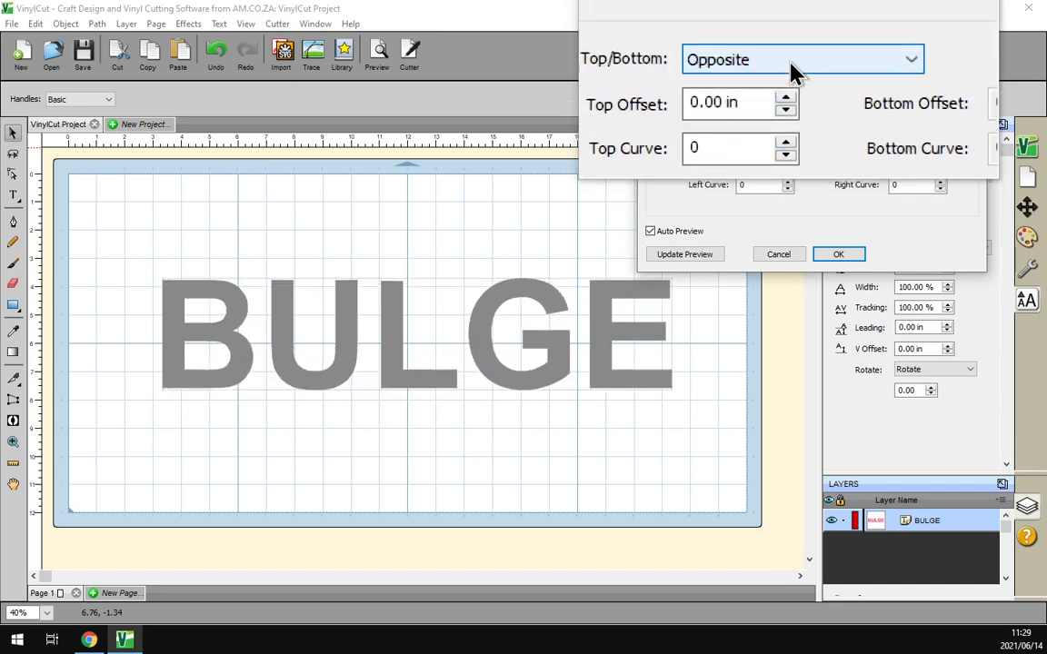
{"action": "left_click", "coordinate": [790, 65]}
{"action": "left_click", "coordinate": [790, 73]}
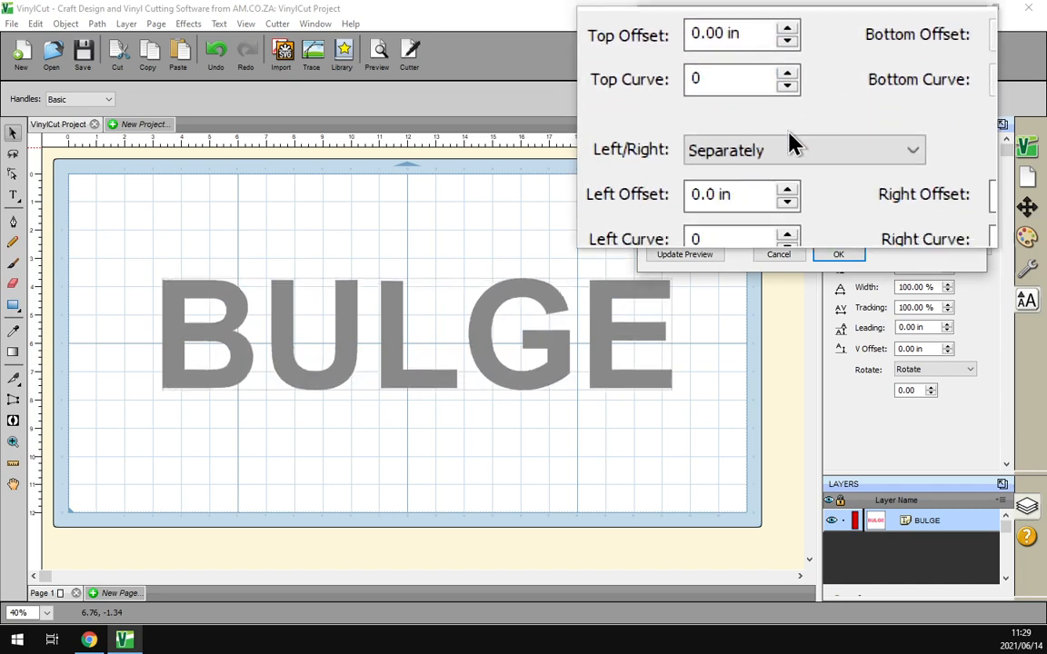
Step: Set the Left/Right mode to Opposite and the left offset to 0.70 in
{"action": "left_click", "coordinate": [757, 147]}
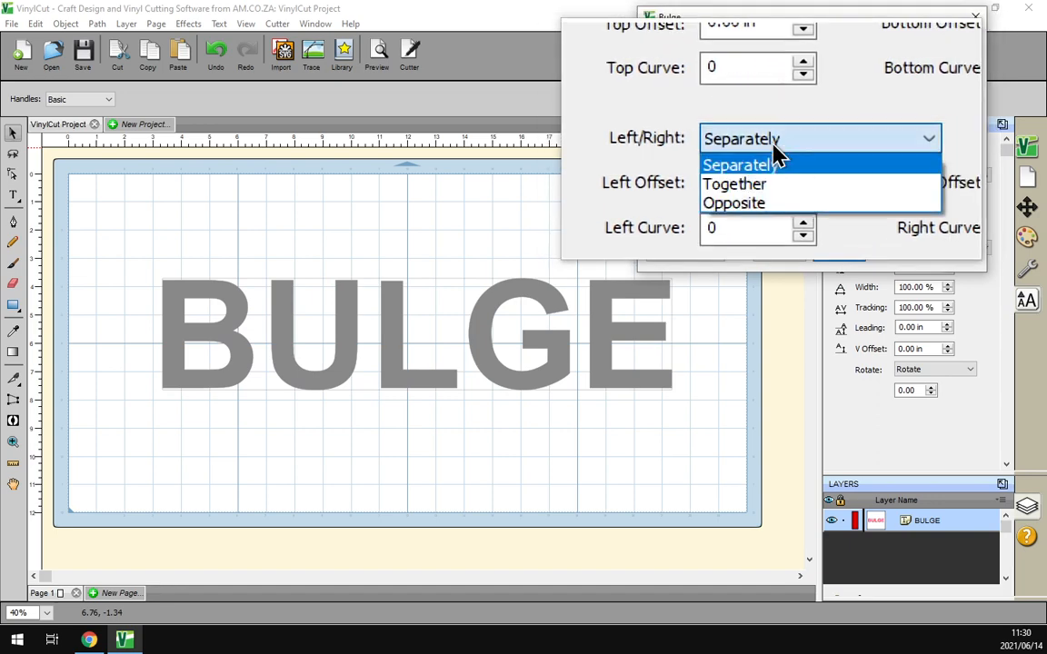
{"action": "left_click", "coordinate": [772, 201]}
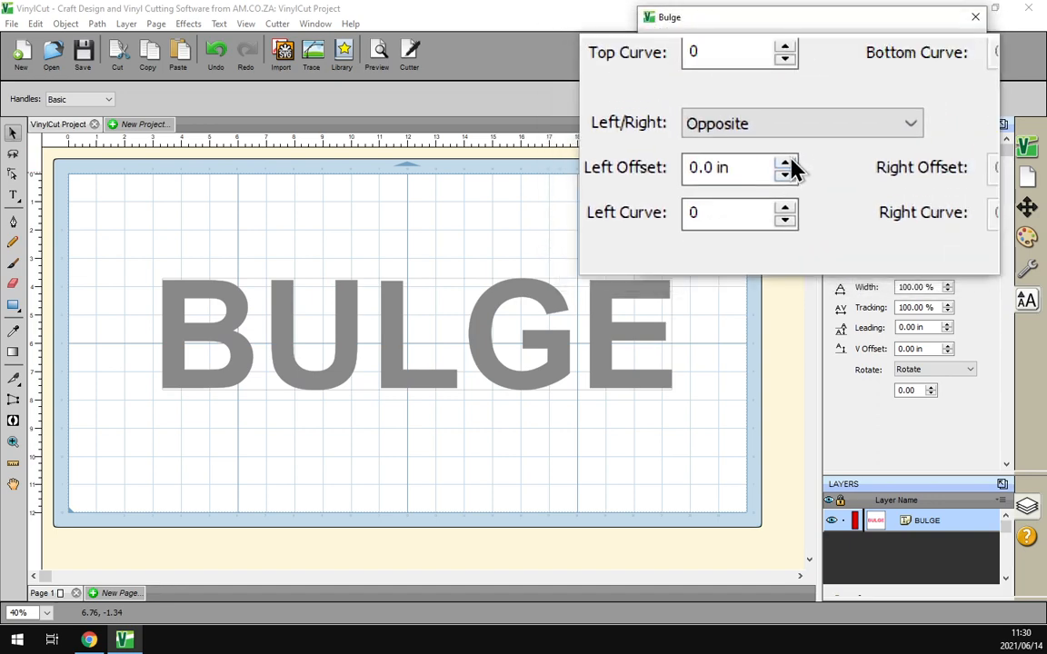
{"action": "left_click", "coordinate": [787, 165]}
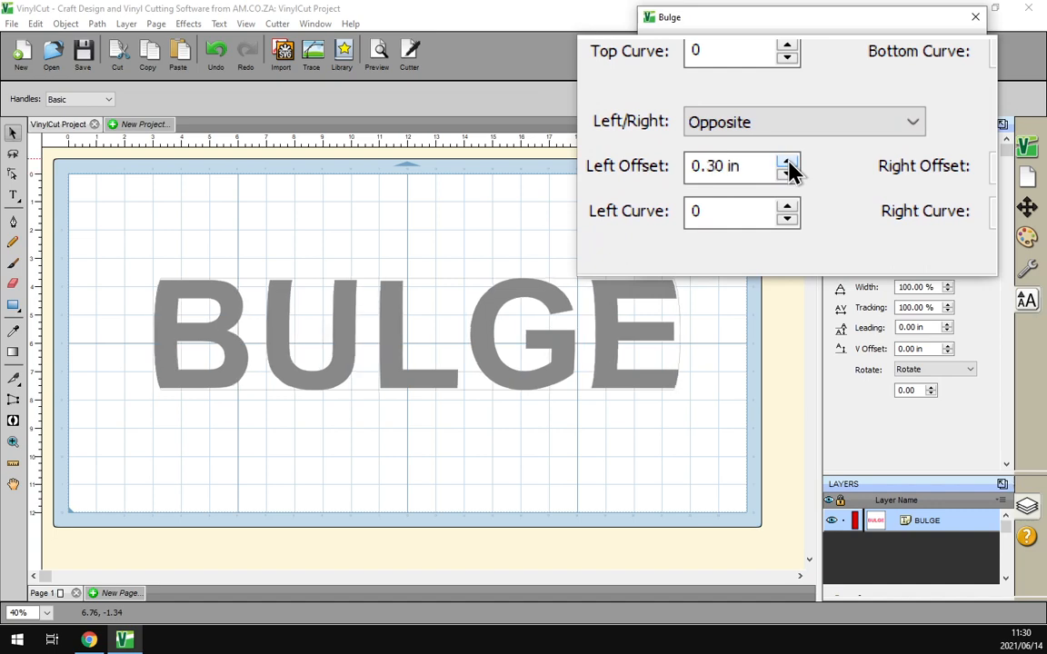
{"action": "left_click", "coordinate": [787, 164]}
{"action": "left_click", "coordinate": [787, 164]}
{"action": "left_click", "coordinate": [787, 173]}
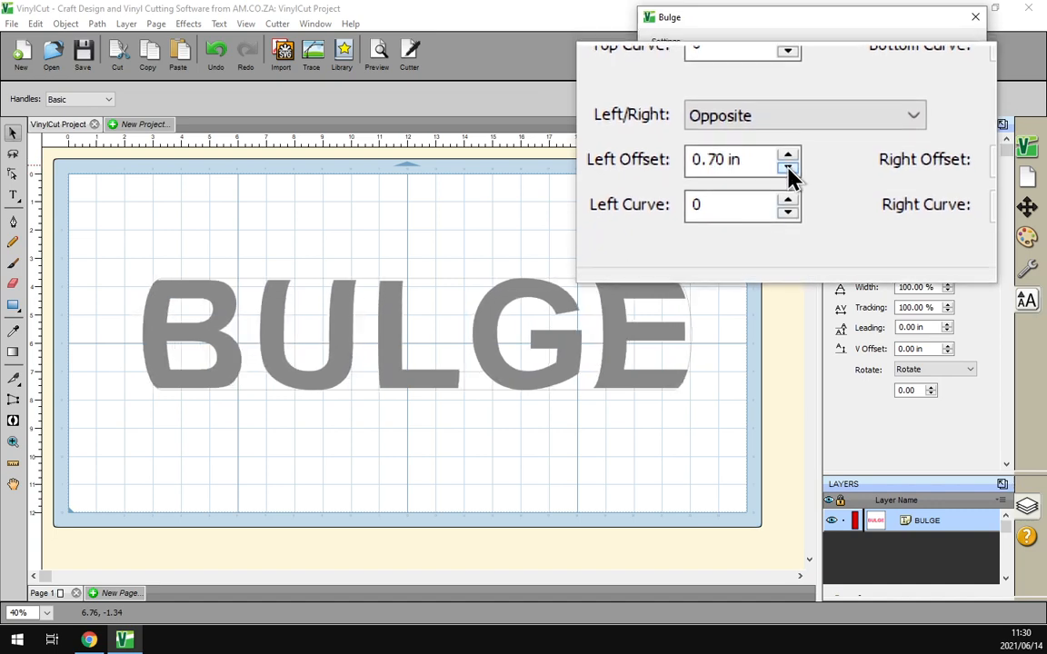
Step: Set the left offset of the bulge to -0.50 in
{"action": "left_click", "coordinate": [788, 173]}
{"action": "left_click", "coordinate": [788, 172]}
{"action": "left_click", "coordinate": [788, 173]}
{"action": "left_click", "coordinate": [788, 173]}
{"action": "left_click", "coordinate": [788, 172]}
{"action": "left_click", "coordinate": [787, 172]}
{"action": "left_click", "coordinate": [788, 172]}
{"action": "left_click", "coordinate": [787, 173]}
{"action": "left_click", "coordinate": [788, 173]}
{"action": "left_click", "coordinate": [788, 173]}
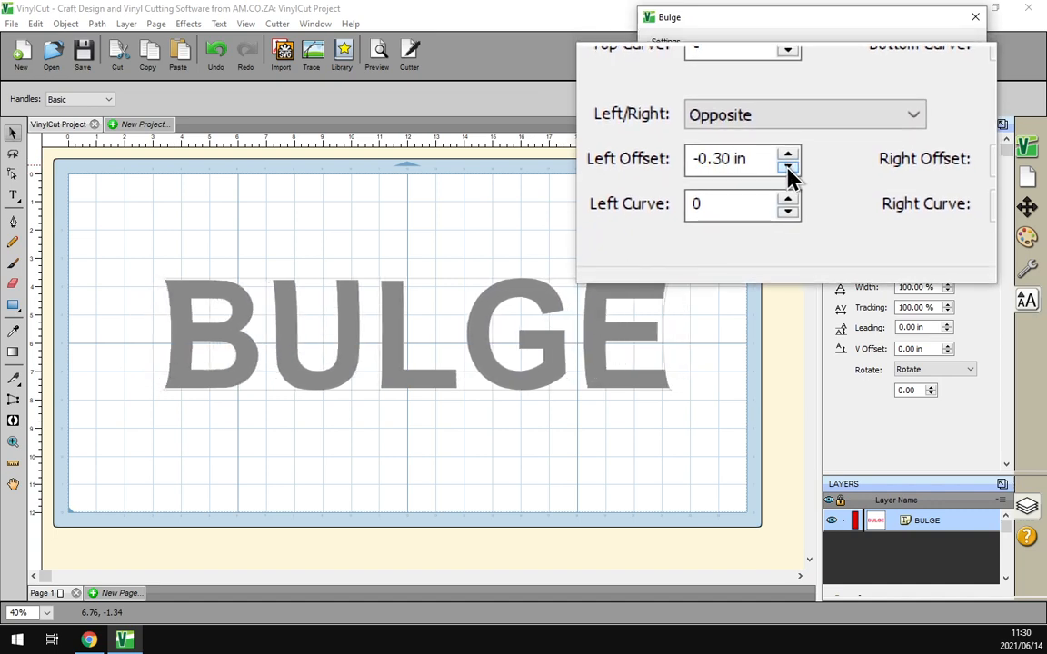
{"action": "left_click", "coordinate": [788, 173]}
{"action": "left_click", "coordinate": [788, 173]}
{"action": "left_click", "coordinate": [788, 173]}
{"action": "left_click", "coordinate": [787, 164]}
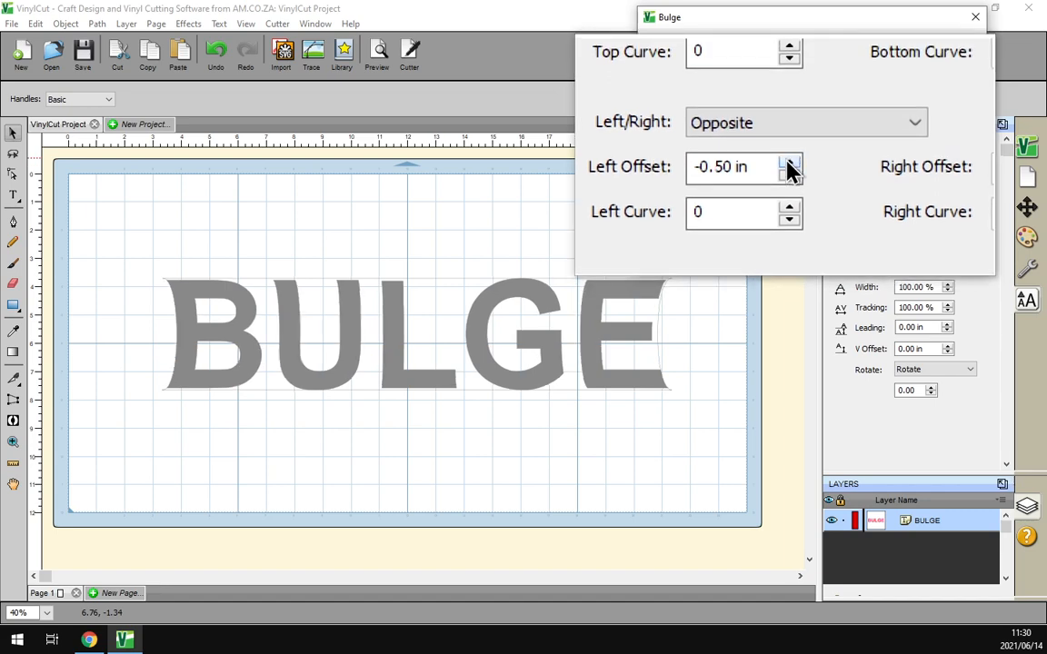
Step: Reset the left offset of the bulge to 0.00 in, leaving the Left/Right mode on Opposite
{"action": "left_click", "coordinate": [787, 165]}
{"action": "left_click", "coordinate": [787, 165]}
{"action": "left_click", "coordinate": [787, 164]}
{"action": "left_click", "coordinate": [787, 165]}
{"action": "left_click", "coordinate": [787, 165]}
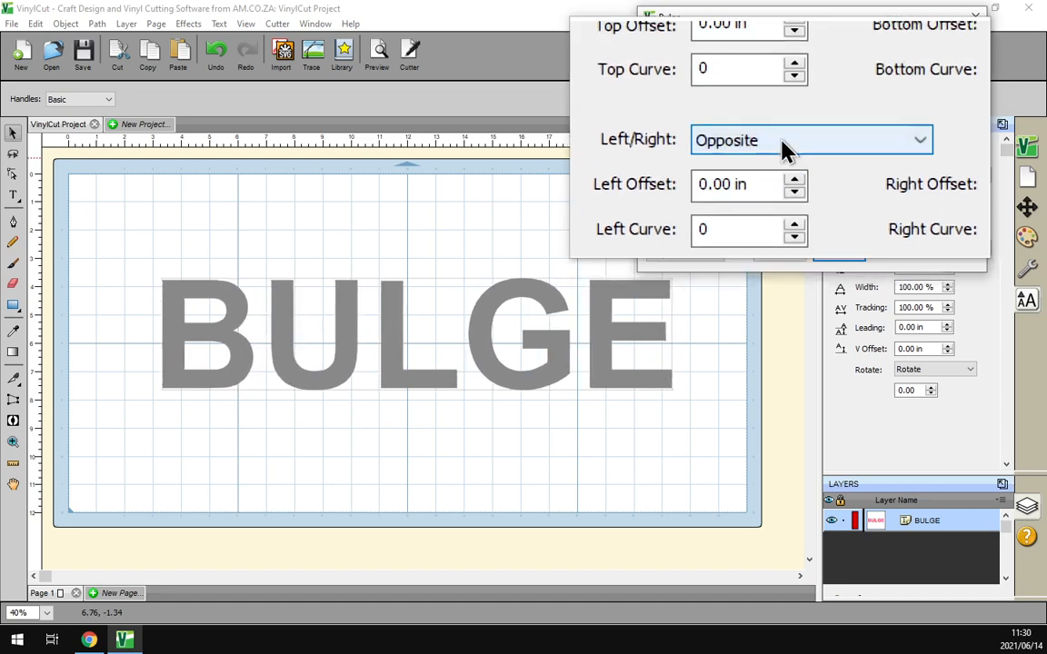
Step: Try the Separately mode for the left and right edges, and switch Left/Right to Together
{"action": "left_click", "coordinate": [783, 150]}
{"action": "left_click", "coordinate": [781, 159]}
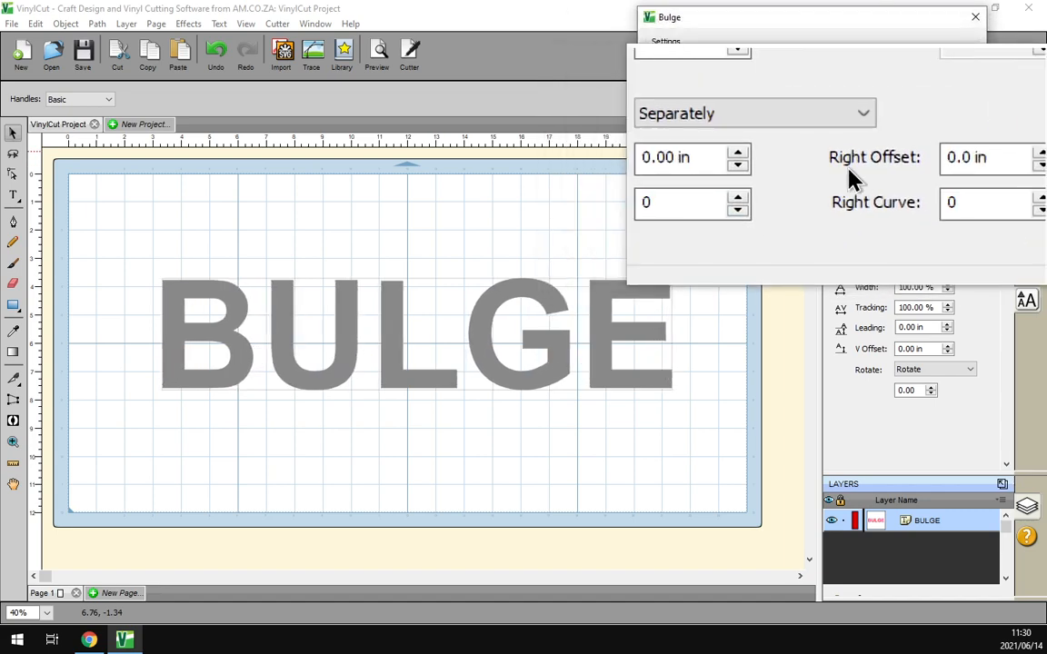
{"action": "left_click", "coordinate": [803, 147]}
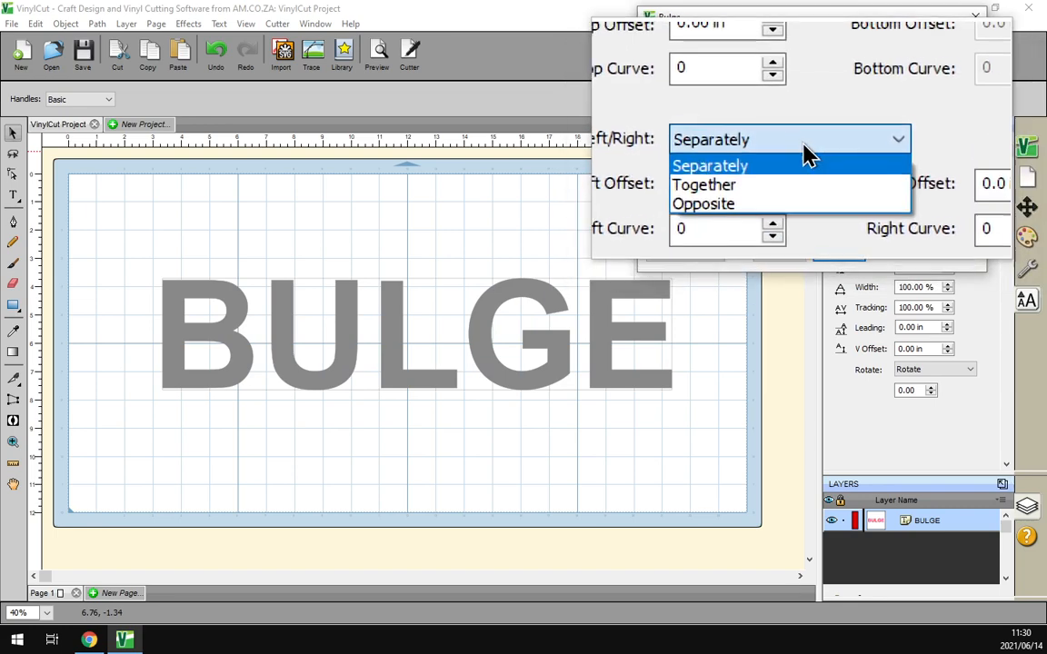
{"action": "left_click", "coordinate": [797, 170]}
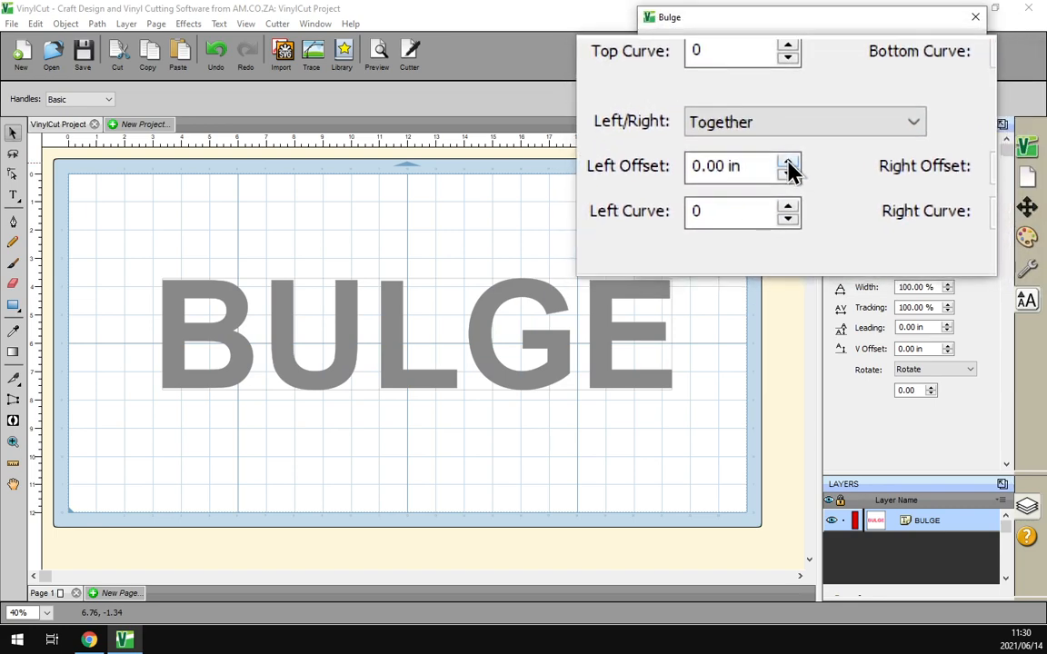
Step: Set the left offset to 0.30 in with the left and right edges linked Together
{"action": "left_click", "coordinate": [787, 165]}
{"action": "left_click", "coordinate": [786, 165]}
{"action": "left_click", "coordinate": [787, 165]}
{"action": "left_click", "coordinate": [787, 165]}
{"action": "left_click", "coordinate": [787, 165]}
{"action": "left_click", "coordinate": [788, 173]}
{"action": "left_click", "coordinate": [788, 172]}
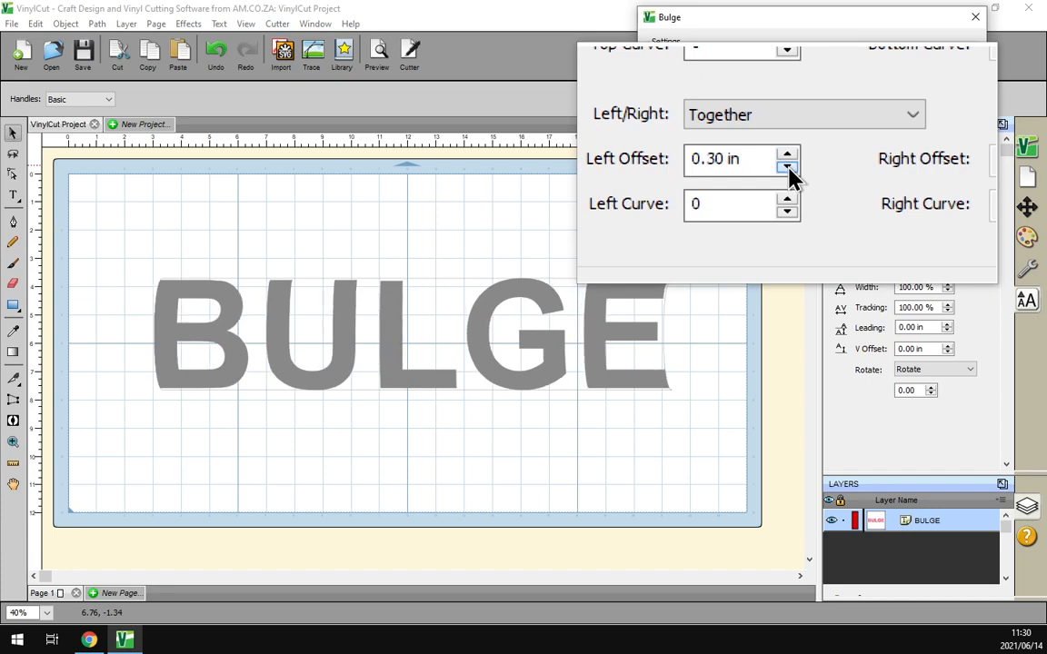
Step: Lower the left offset past zero, return it to 0.00 in, and set the Left/Right mode to Opposite
{"action": "left_click", "coordinate": [787, 173]}
{"action": "left_click", "coordinate": [788, 172]}
{"action": "left_click", "coordinate": [788, 173]}
{"action": "left_click", "coordinate": [788, 173]}
{"action": "left_click", "coordinate": [791, 166]}
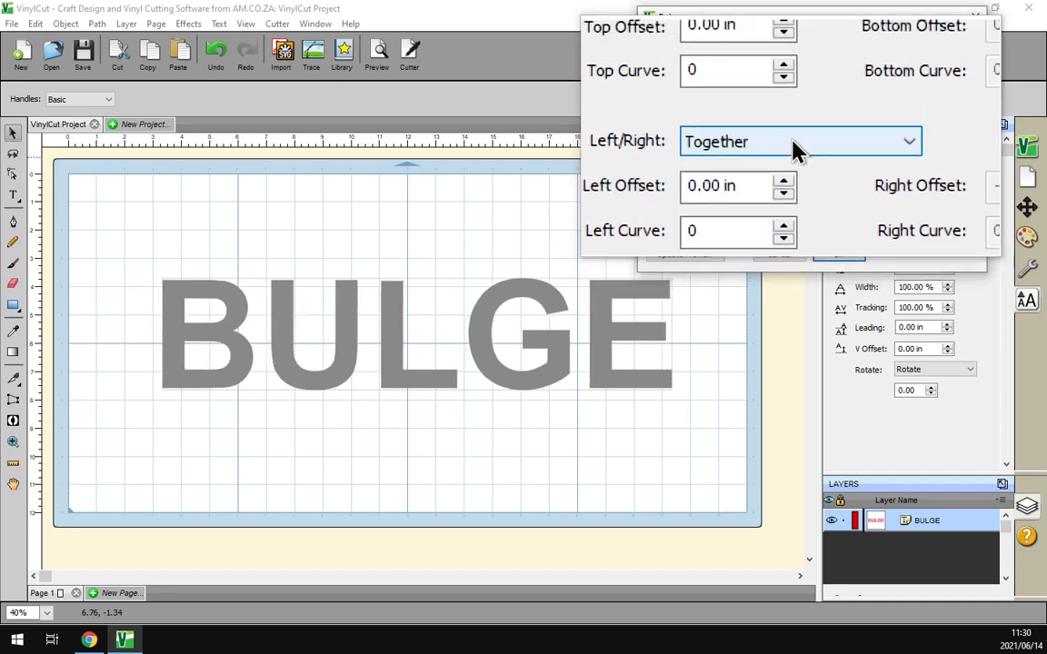
{"action": "left_click", "coordinate": [789, 145]}
{"action": "left_click", "coordinate": [787, 177]}
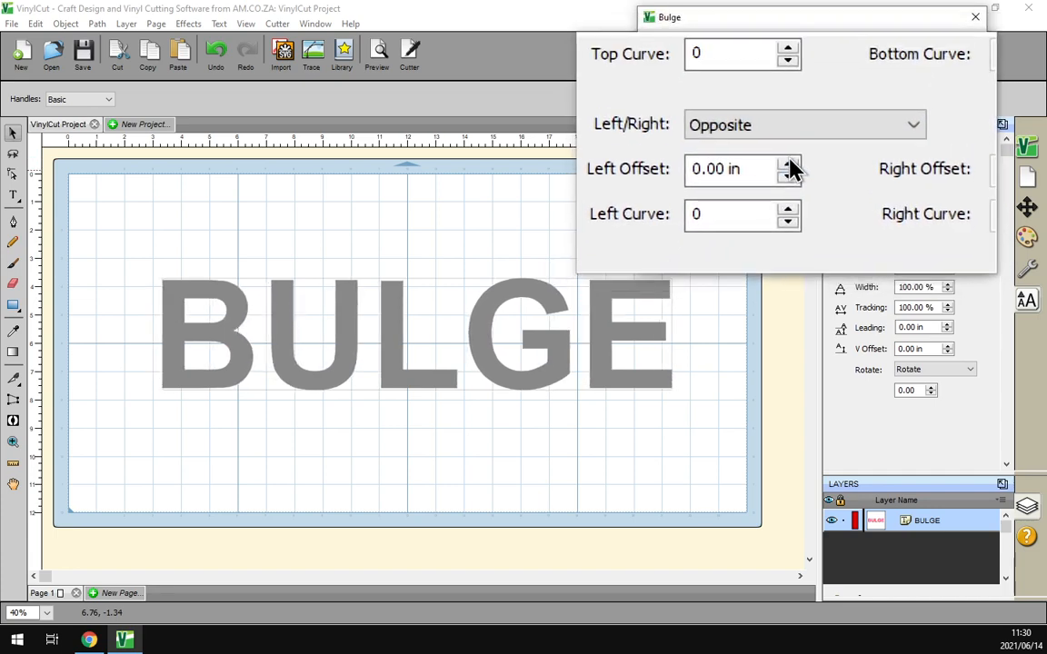
Step: Set the left offset to 0.30 in with the Left/Right mode on Opposite
{"action": "left_click", "coordinate": [788, 164]}
{"action": "left_click", "coordinate": [788, 163]}
{"action": "left_click", "coordinate": [787, 163]}
{"action": "left_click", "coordinate": [786, 162]}
{"action": "left_click", "coordinate": [788, 168]}
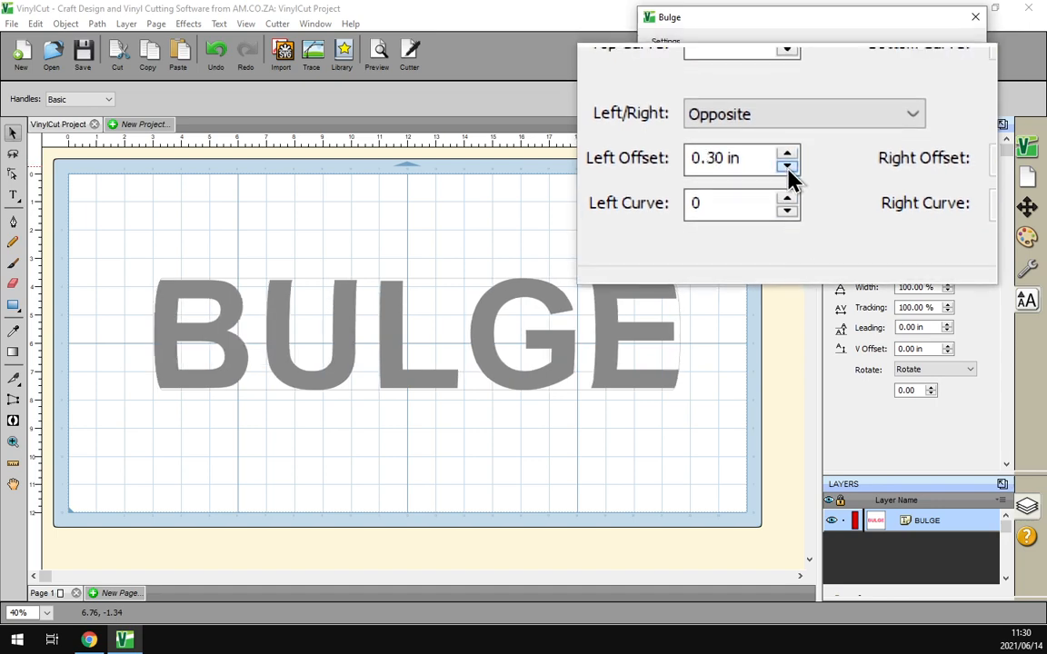
Step: Lower the left offset to -0.20 in, and reset it to 0.00 in
{"action": "left_click", "coordinate": [788, 167]}
{"action": "left_click", "coordinate": [787, 167]}
{"action": "left_click", "coordinate": [788, 167]}
{"action": "left_click", "coordinate": [788, 168]}
{"action": "left_click", "coordinate": [787, 167]}
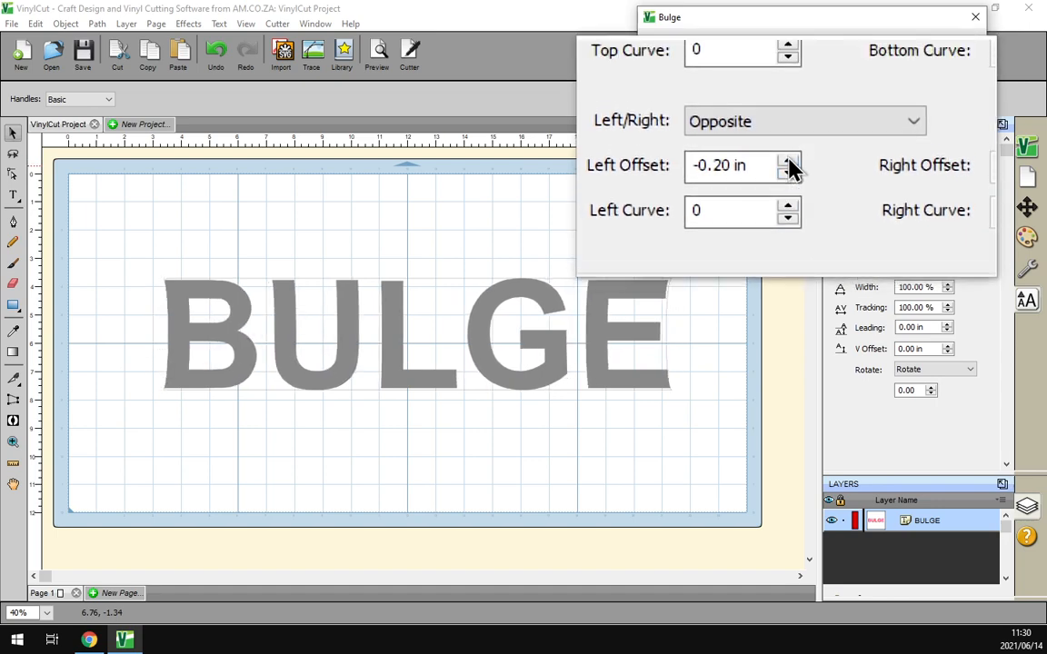
{"action": "left_click", "coordinate": [787, 163]}
{"action": "left_click", "coordinate": [787, 162]}
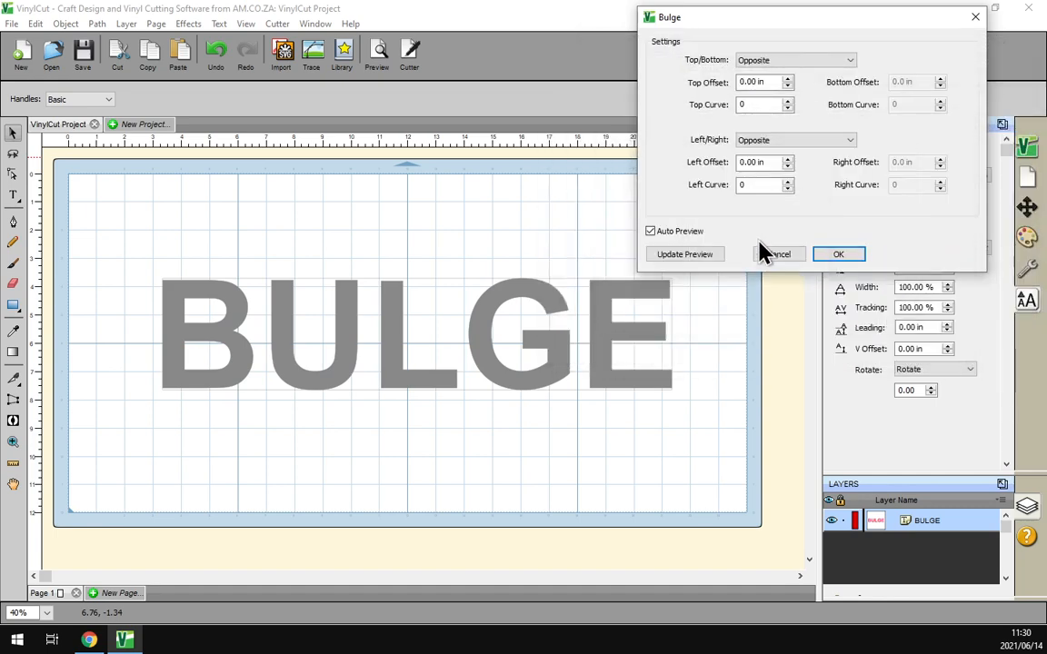
Step: Increase the top offset to bulge the top and bottom edges outward, and apply the Bulge effect to the text
{"action": "left_click", "coordinate": [787, 79]}
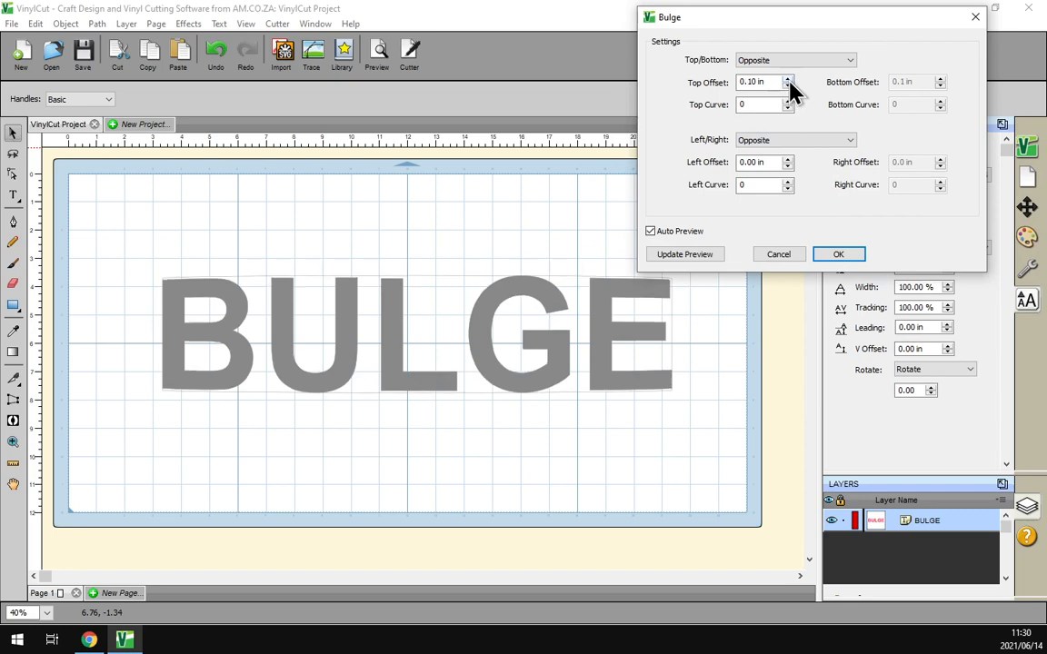
{"action": "left_click", "coordinate": [813, 255]}
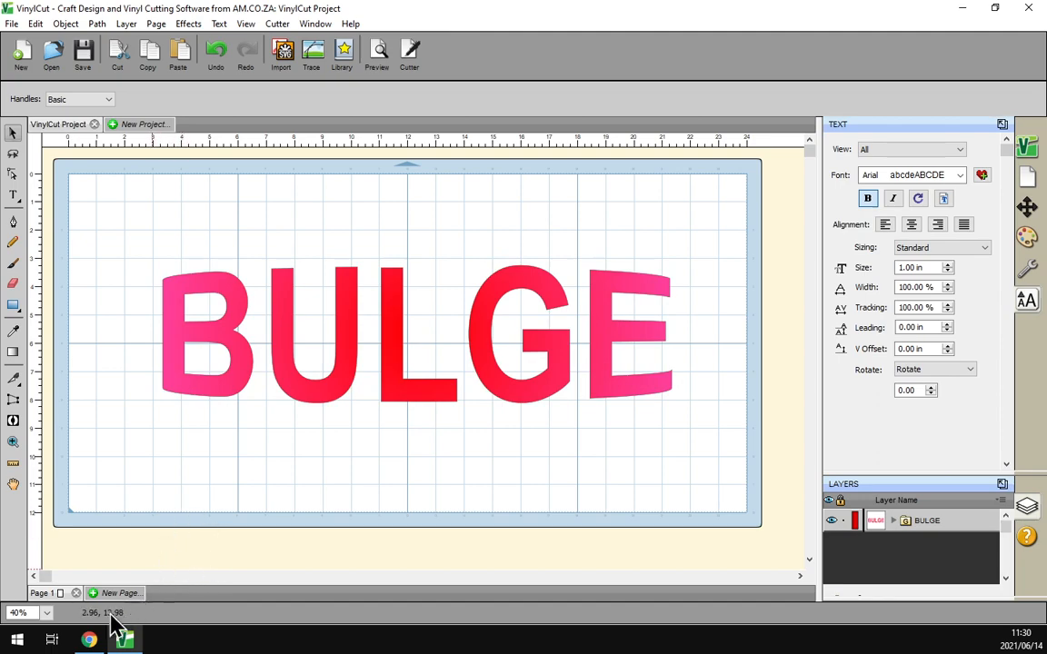
Step: Switch to the Chrome browser and show the Software Training Videos home page that is already open
{"action": "left_click", "coordinate": [89, 640]}
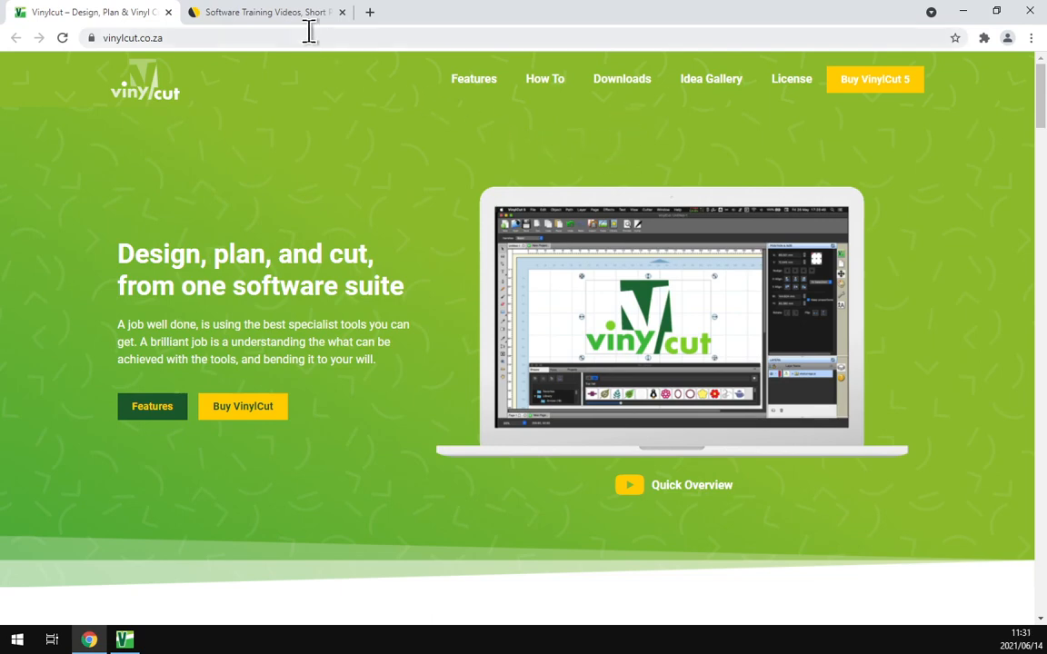
{"action": "left_click", "coordinate": [282, 18]}
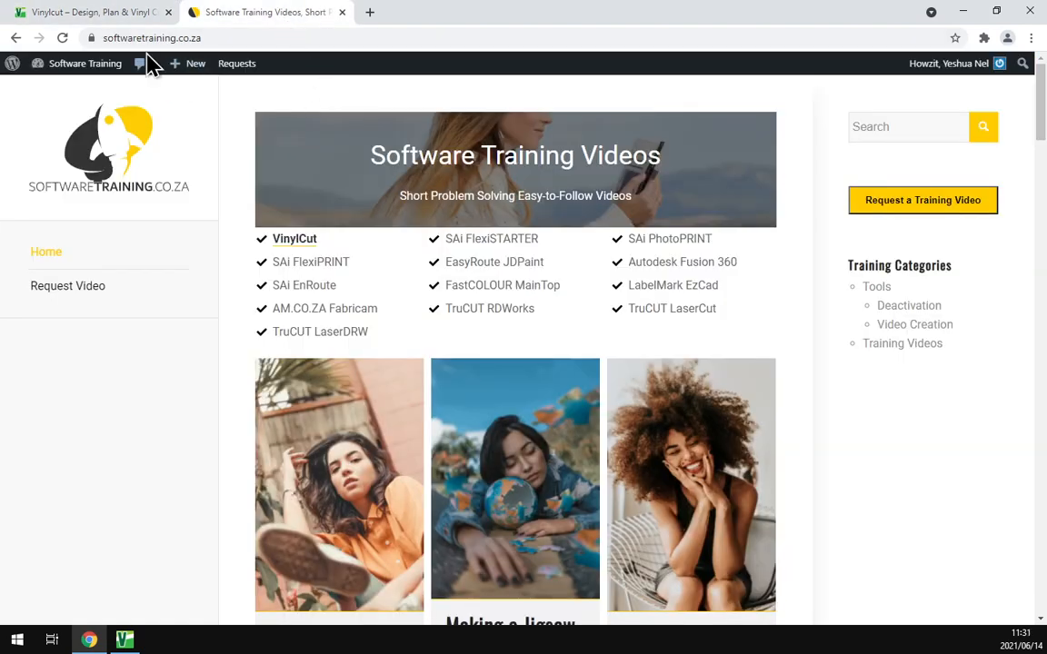